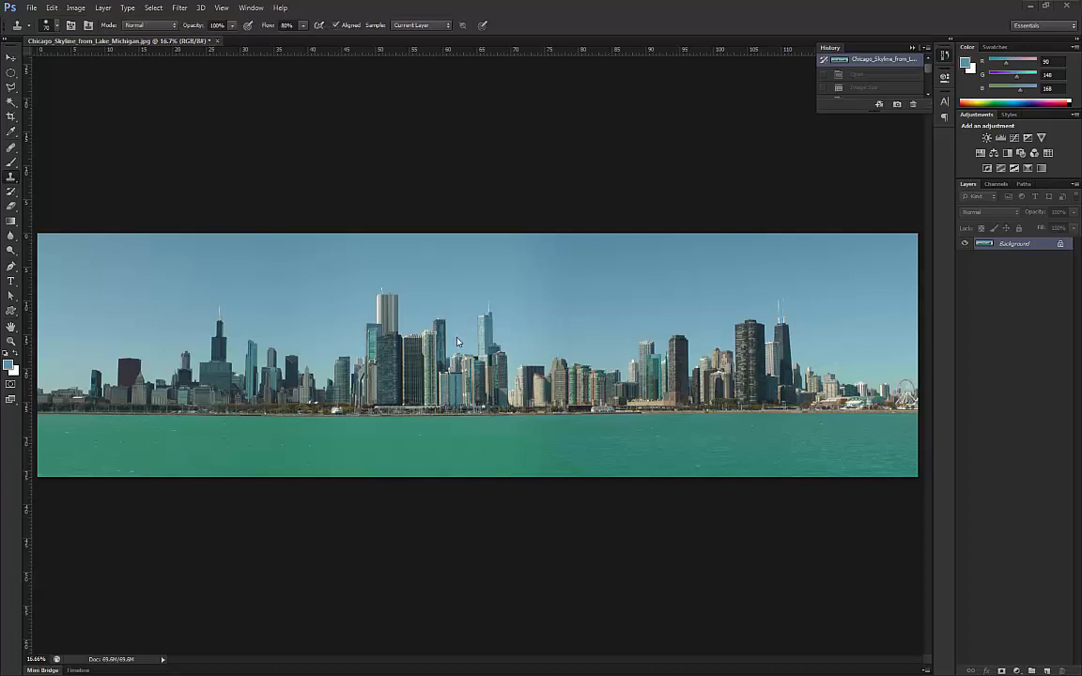
# Examine the skyline panorama up close around the tall towers and the sky, and return to the whole image
pyautogui.click(566, 24)
pyautogui.hotkey('ctrl', '+')
pyautogui.hotkey('ctrl', '+')
pyautogui.hotkey('ctrl', '+')
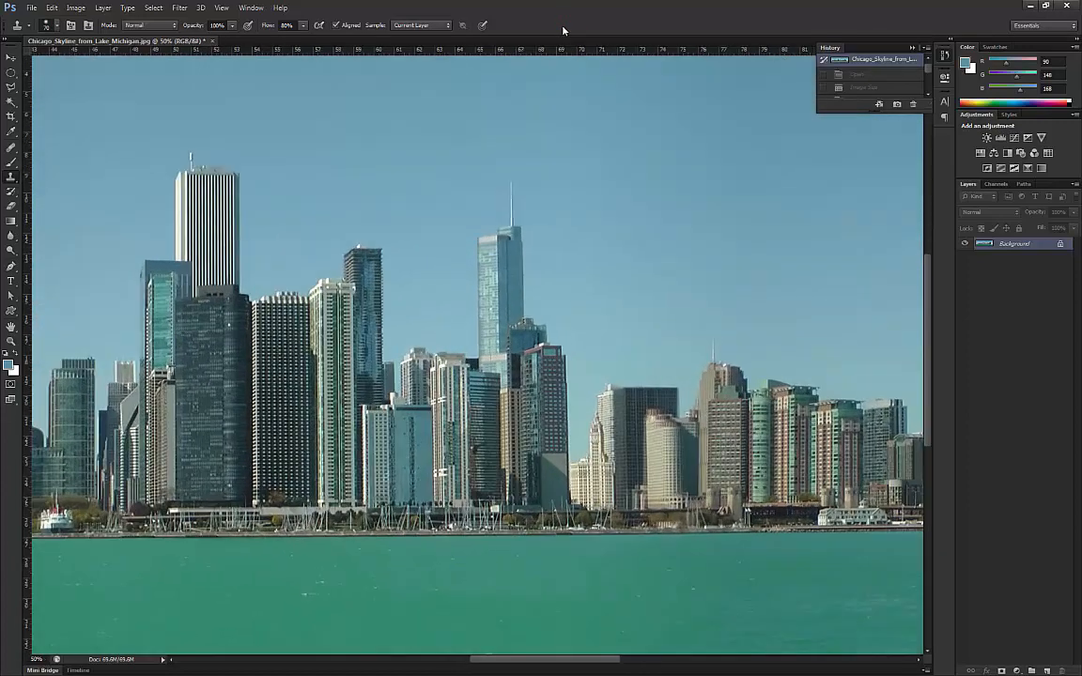
pyautogui.hotkey('ctrl', '+')
pyautogui.hotkey('ctrl', '+')
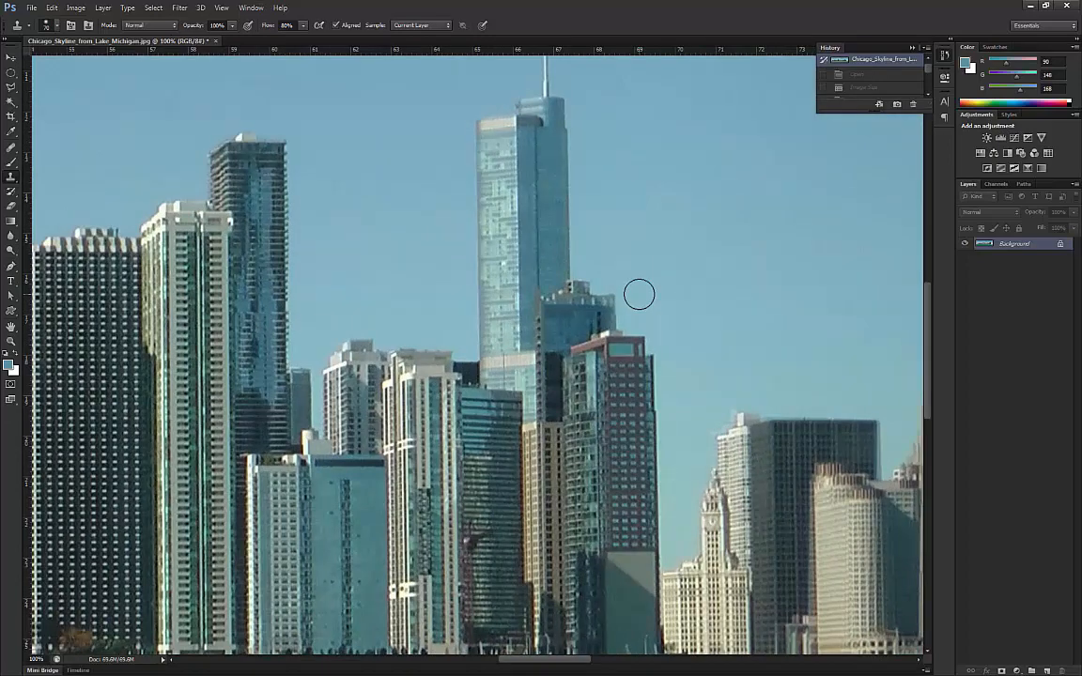
pyautogui.moveTo(638, 295); pyautogui.dragTo(258, 410)
pyautogui.moveTo(598, 355); pyautogui.dragTo(432, 361)
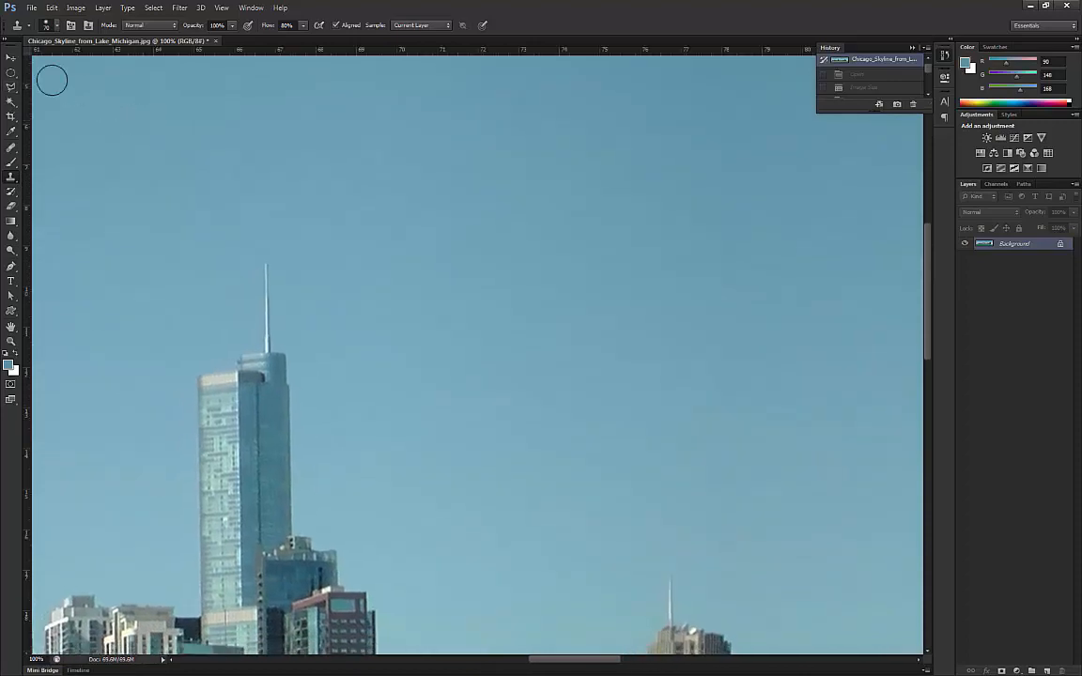
pyautogui.click(10, 58)
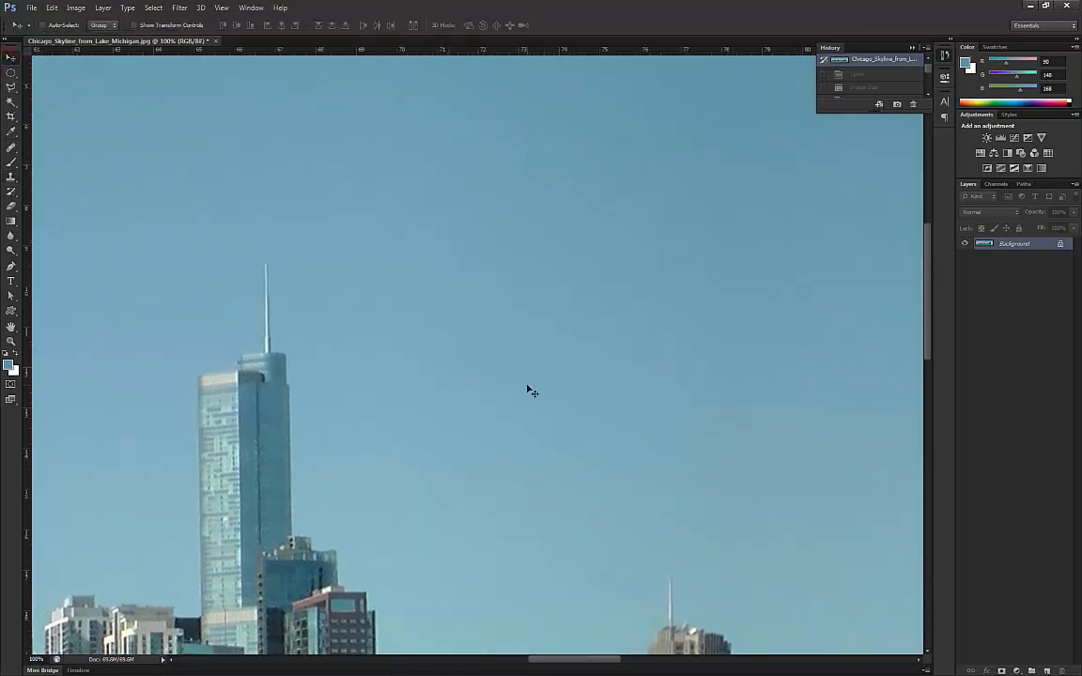
pyautogui.hotkey('ctrl', '-')
pyautogui.hotkey('ctrl', '-')
pyautogui.hotkey('ctrl', '-')
pyautogui.hotkey('ctrl', '-')
pyautogui.hotkey('ctrl', '-')
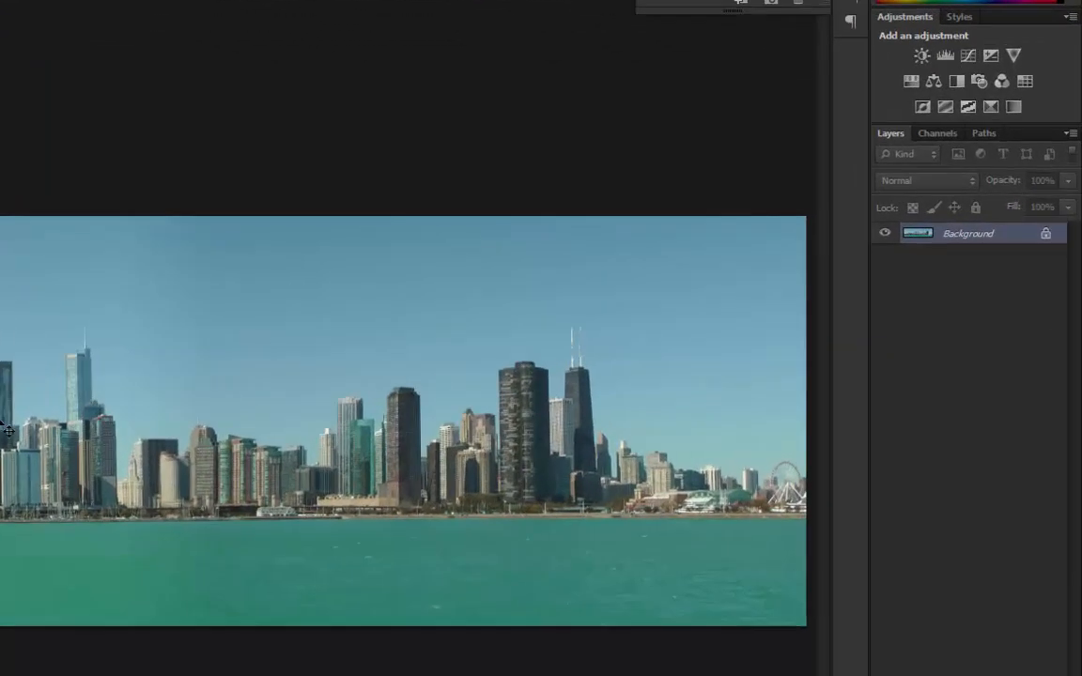
# Convert the locked Background into a regular layer named "background"
pyautogui.click(1044, 235)
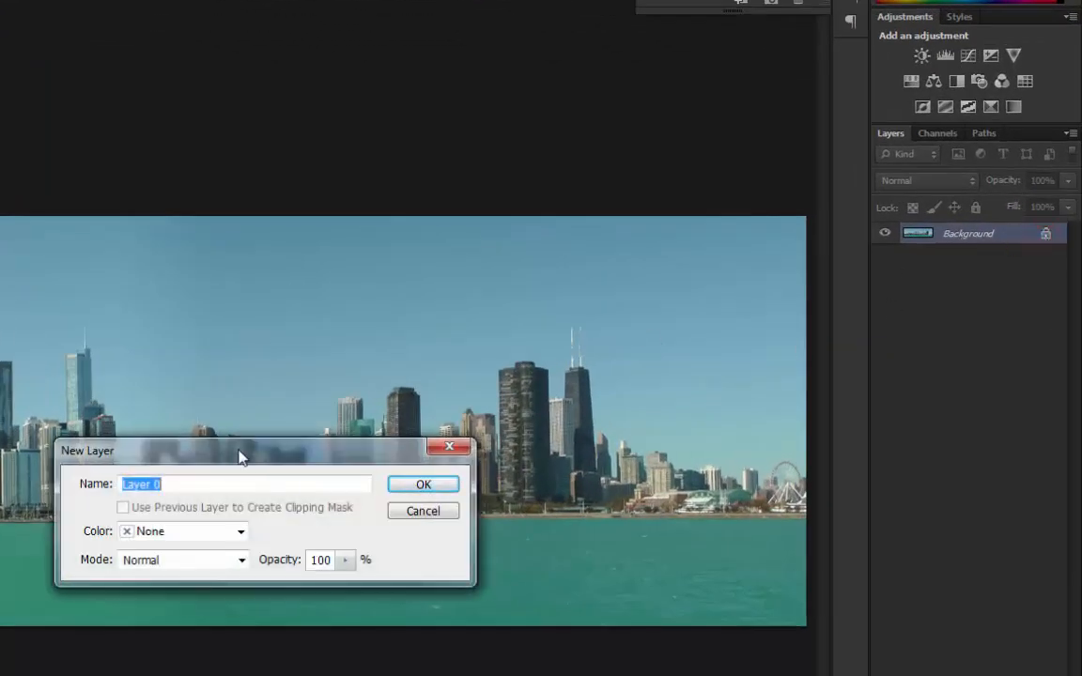
pyautogui.moveTo(240, 451); pyautogui.dragTo(490, 475)
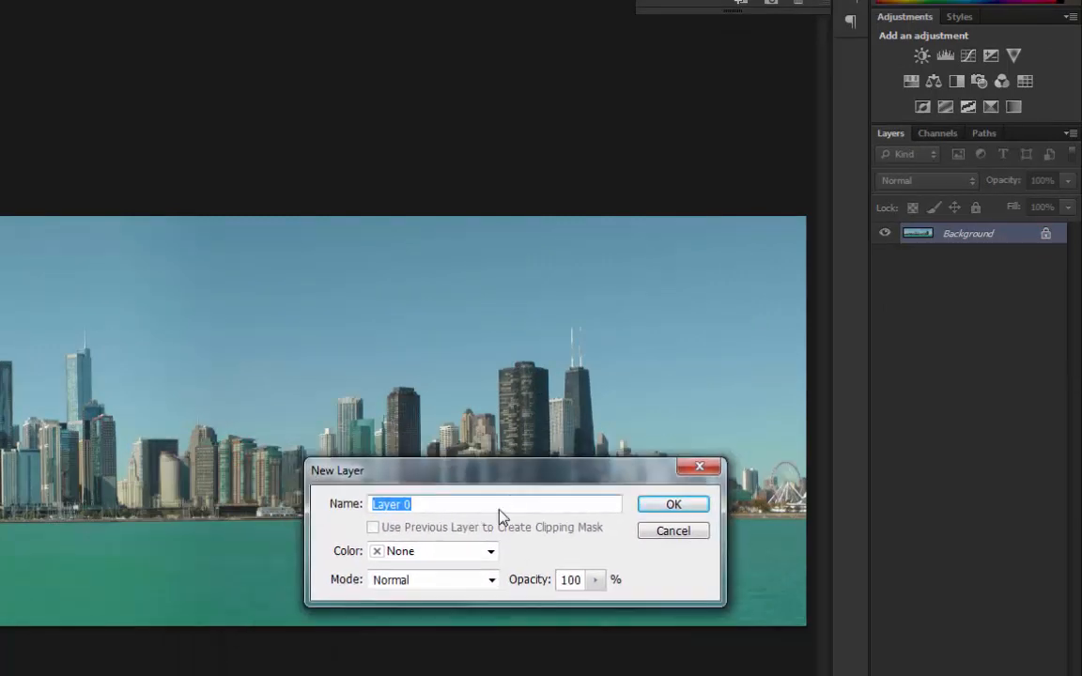
pyautogui.write('background')
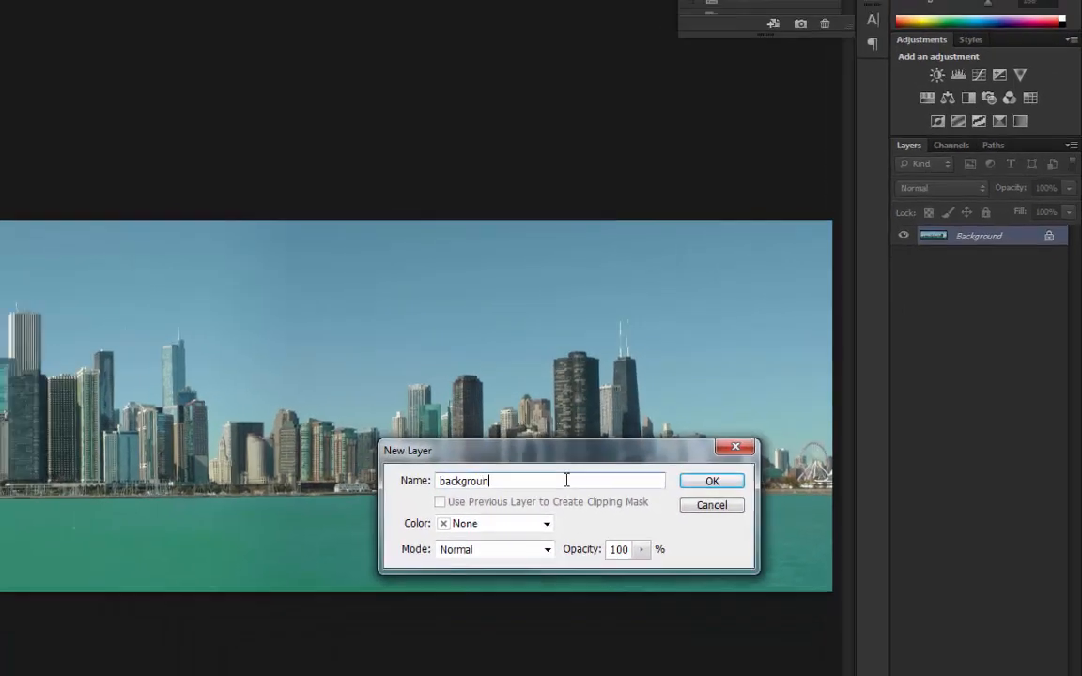
pyautogui.press('Return')
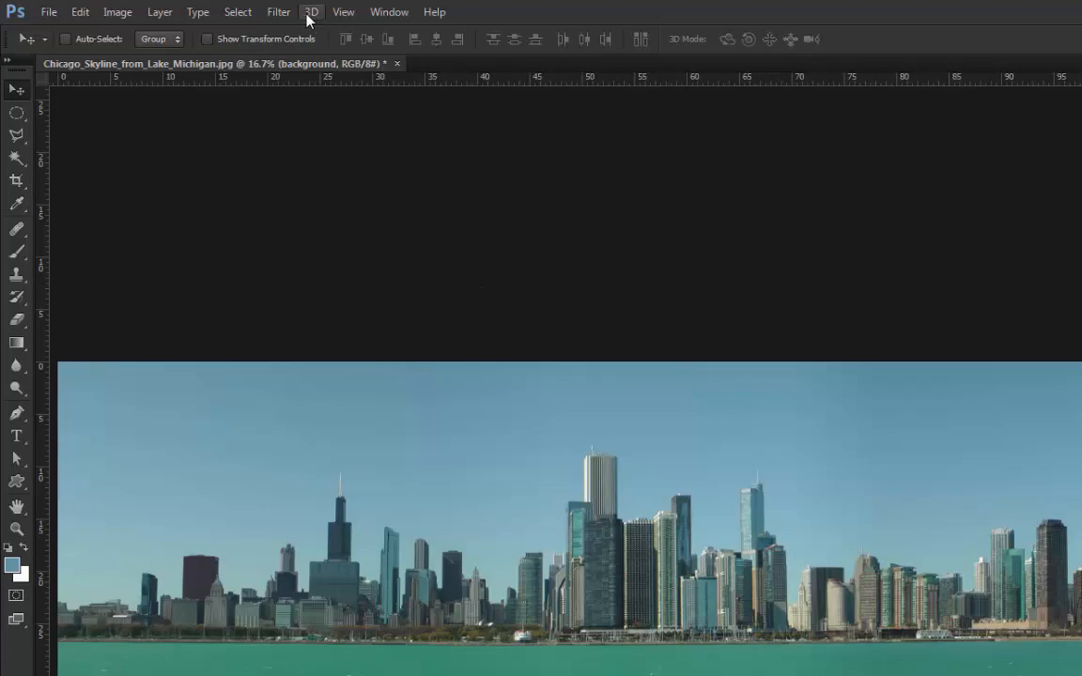
# Resize the image to a square by setting its width to 2594 pixels with Constrain Proportions off
pyautogui.click(120, 13)
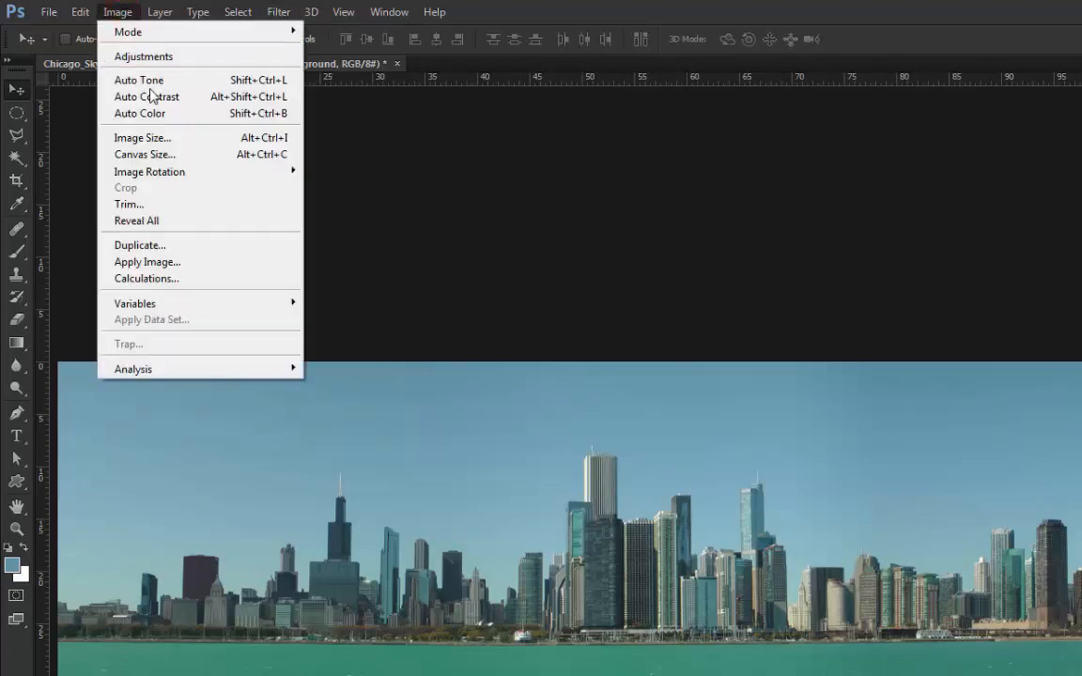
pyautogui.click(164, 139)
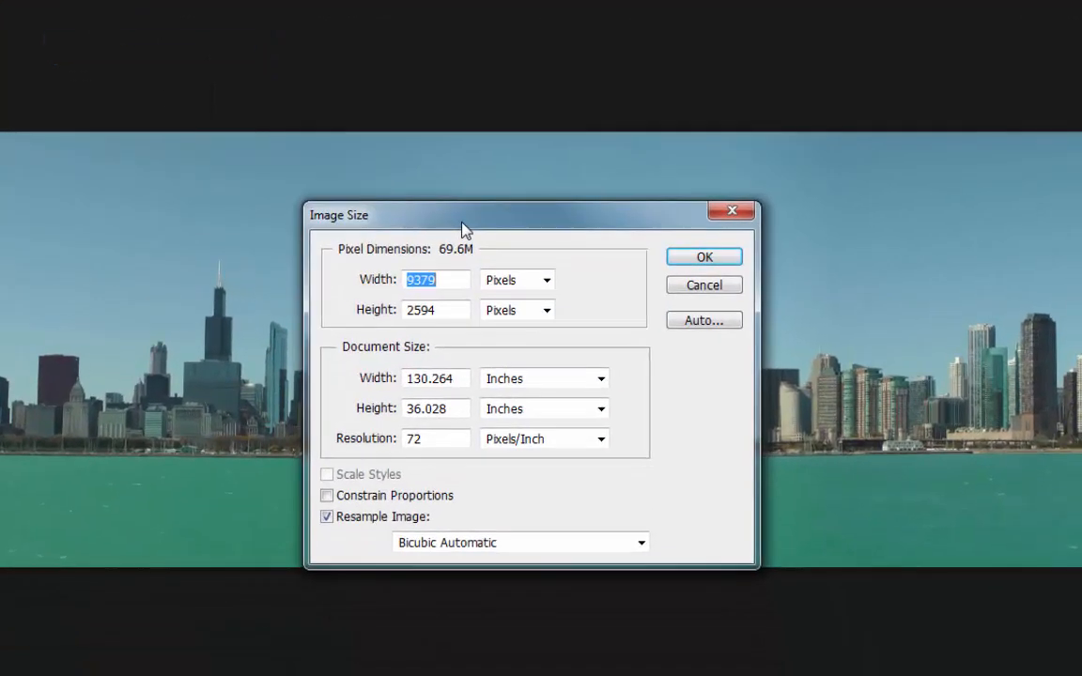
pyautogui.moveTo(549, 439); pyautogui.dragTo(631, 410)
pyautogui.moveTo(554, 188); pyautogui.dragTo(581, 160)
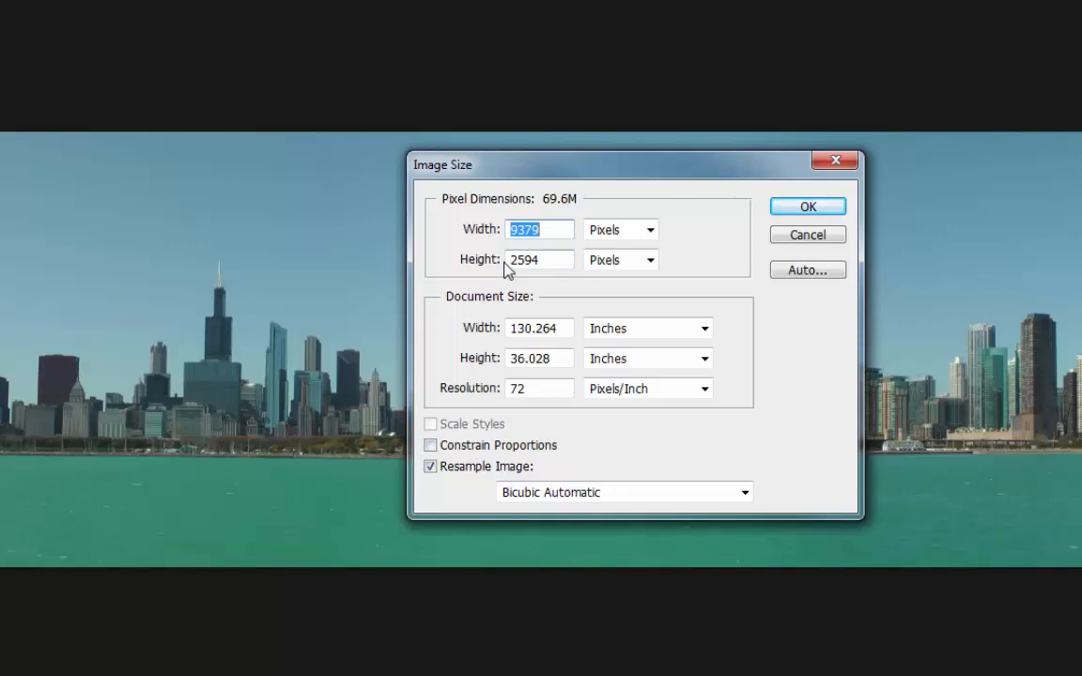
pyautogui.click(451, 445)
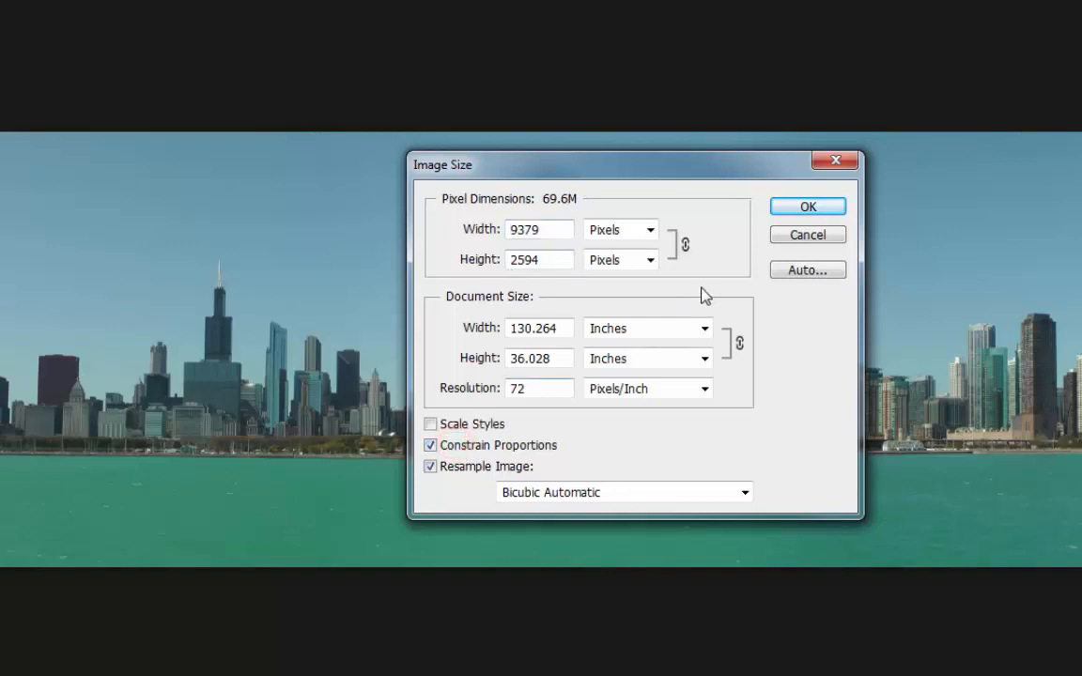
pyautogui.click(536, 445)
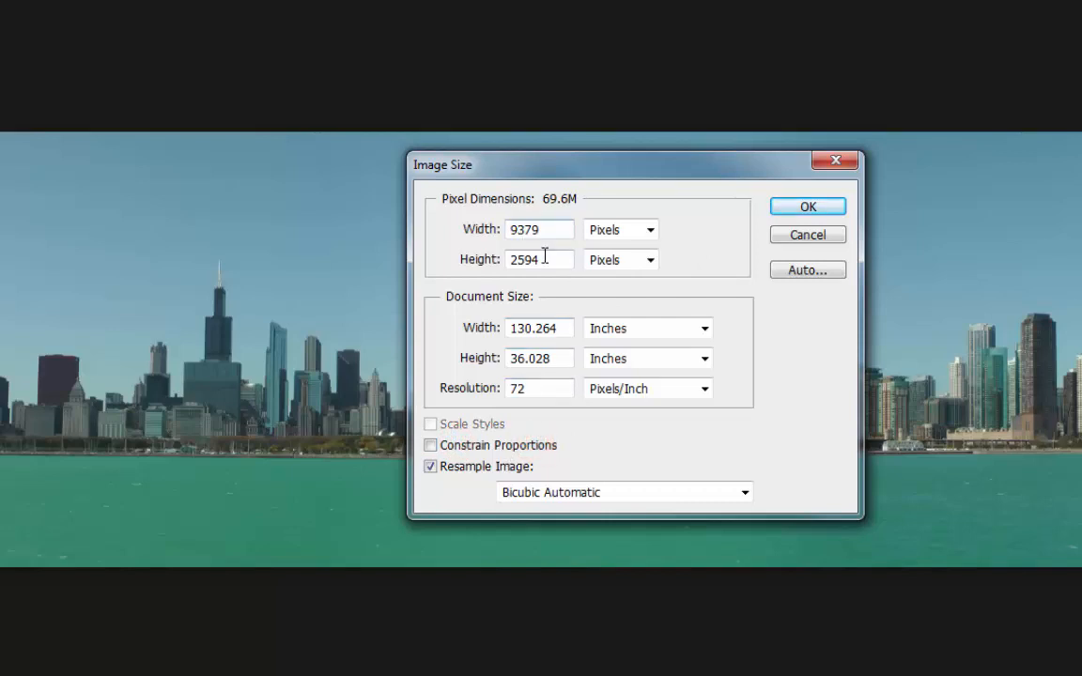
pyautogui.moveTo(546, 227); pyautogui.dragTo(445, 229)
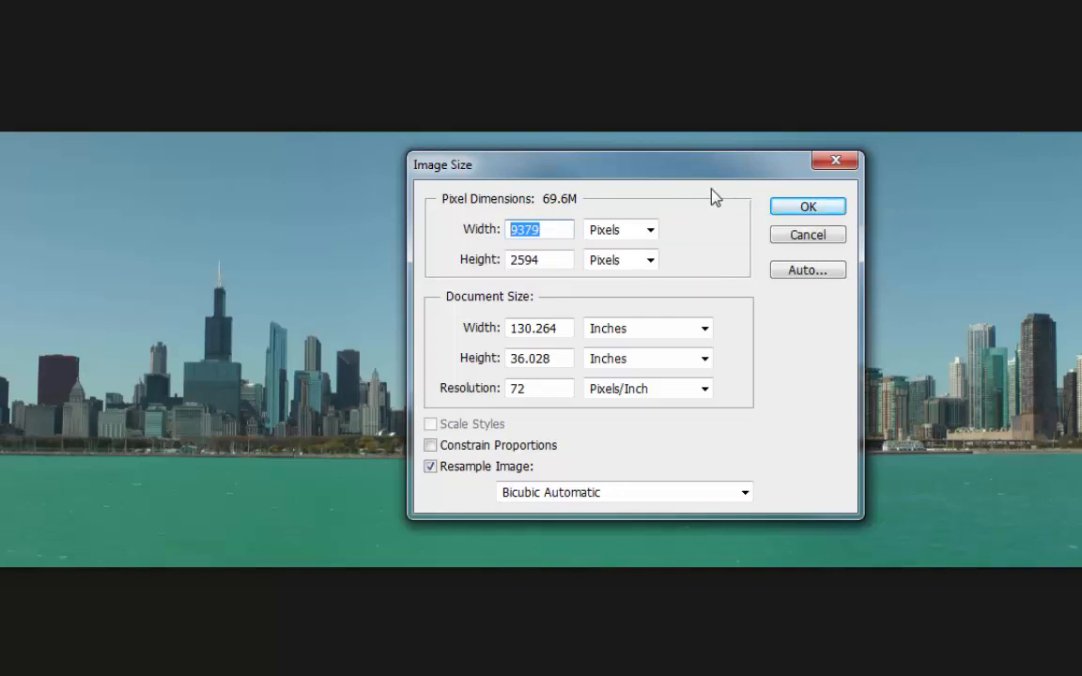
pyautogui.write('2594')
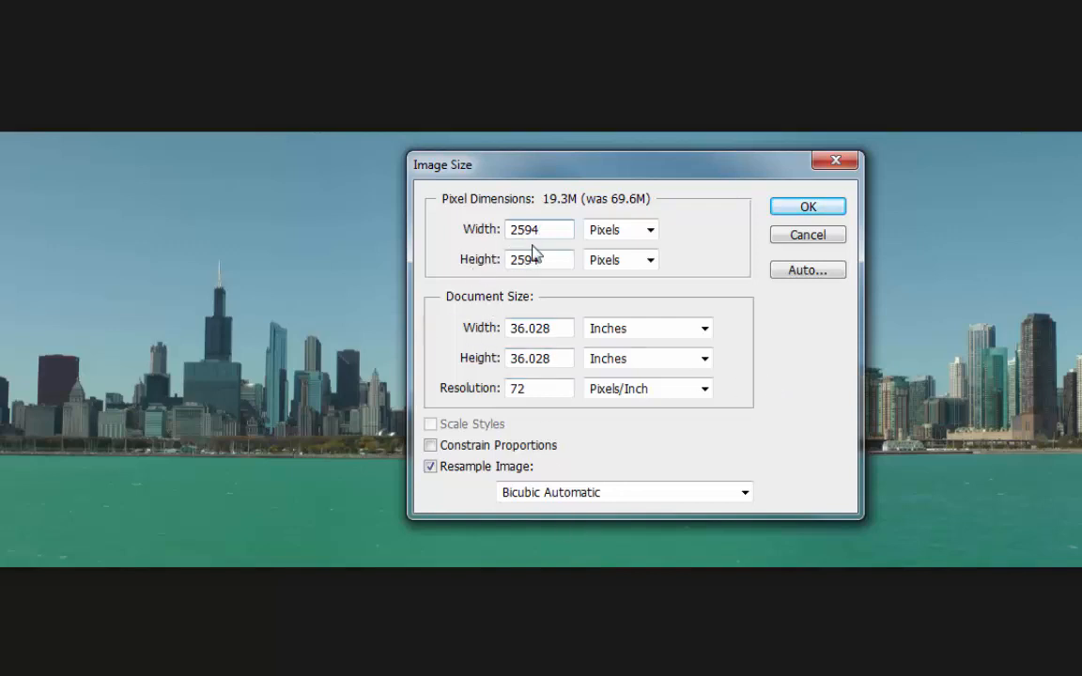
pyautogui.click(812, 210)
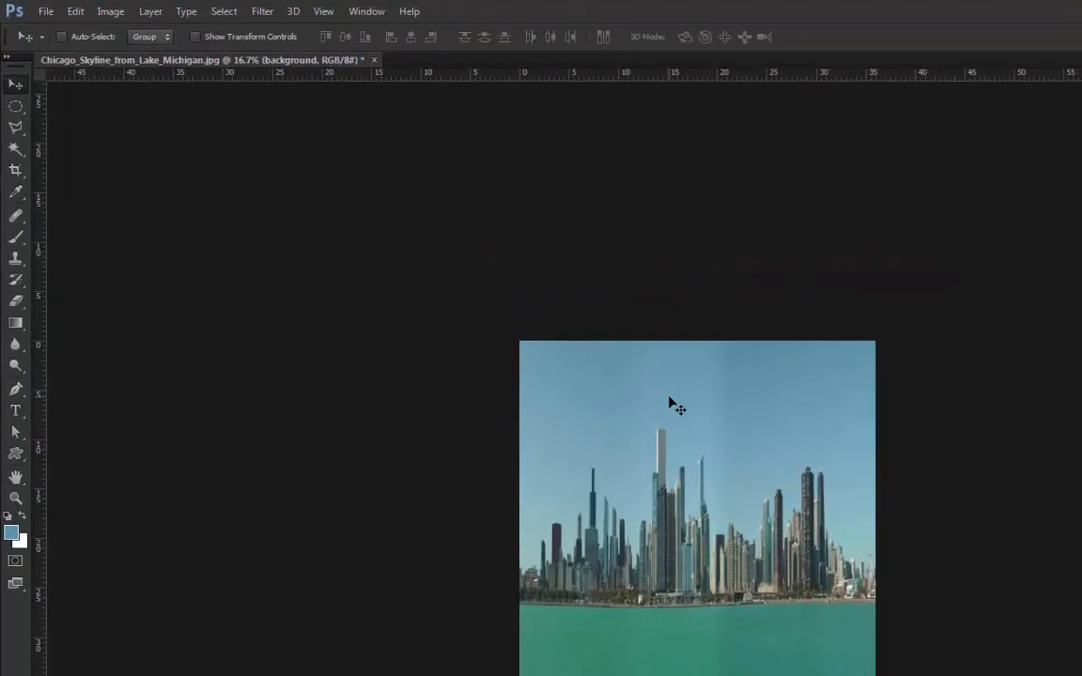
# Flip the skyline layer vertically
pyautogui.click(75, 12)
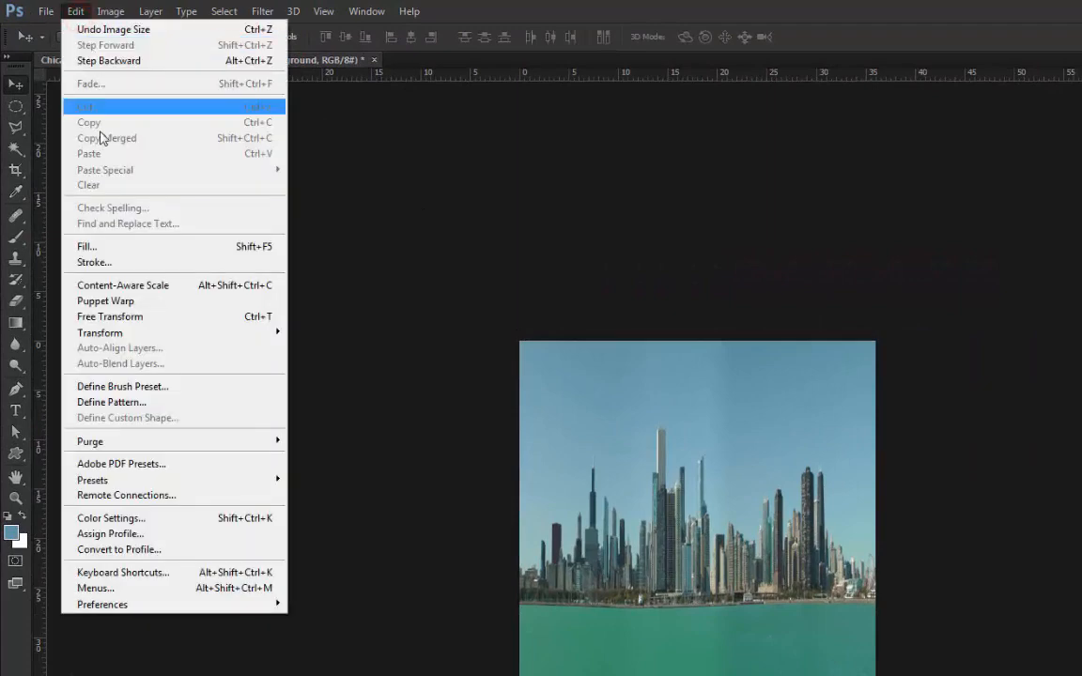
pyautogui.moveTo(108, 334)
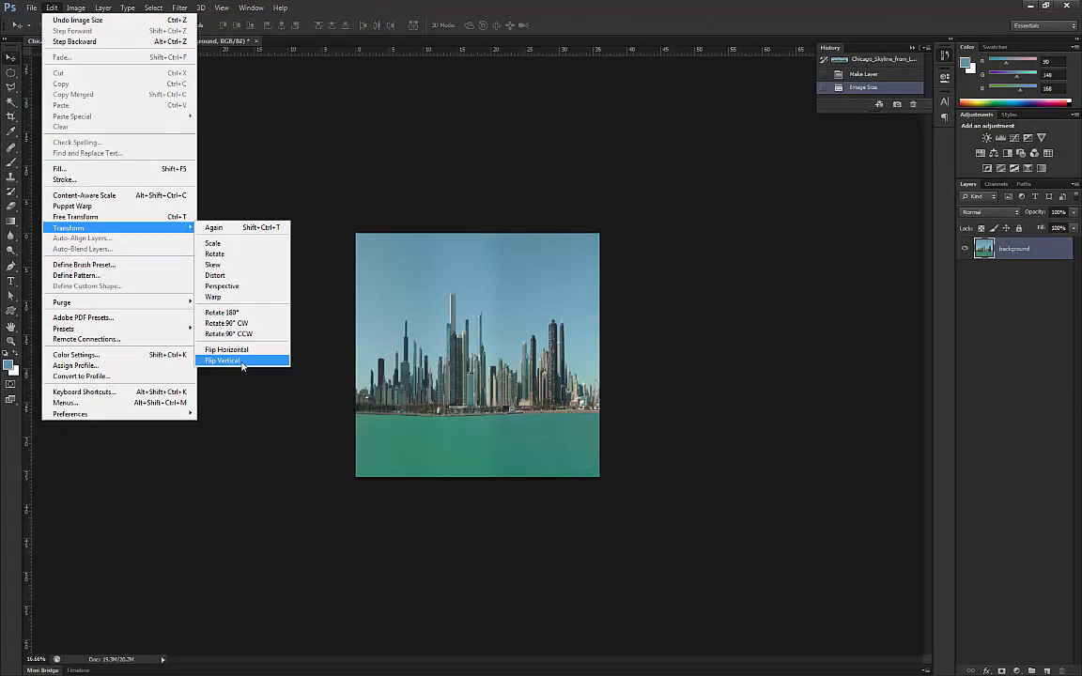
pyautogui.click(241, 364)
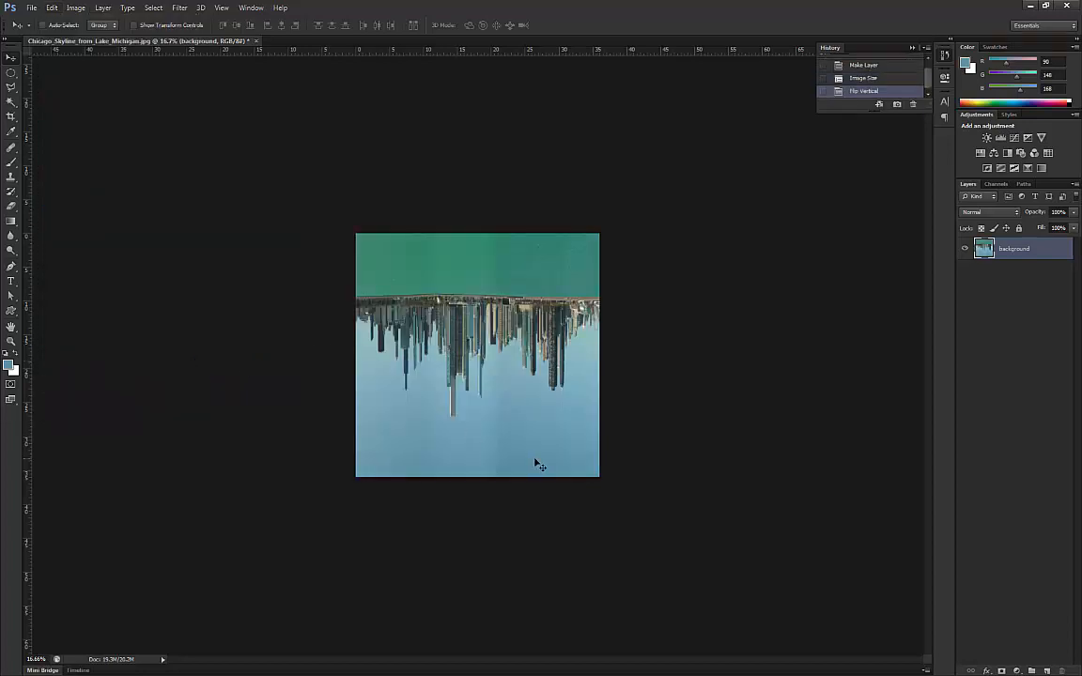
# Apply the Polar Coordinates filter with Rectangular to Polar, previewing the result at 25%
pyautogui.click(179, 8)
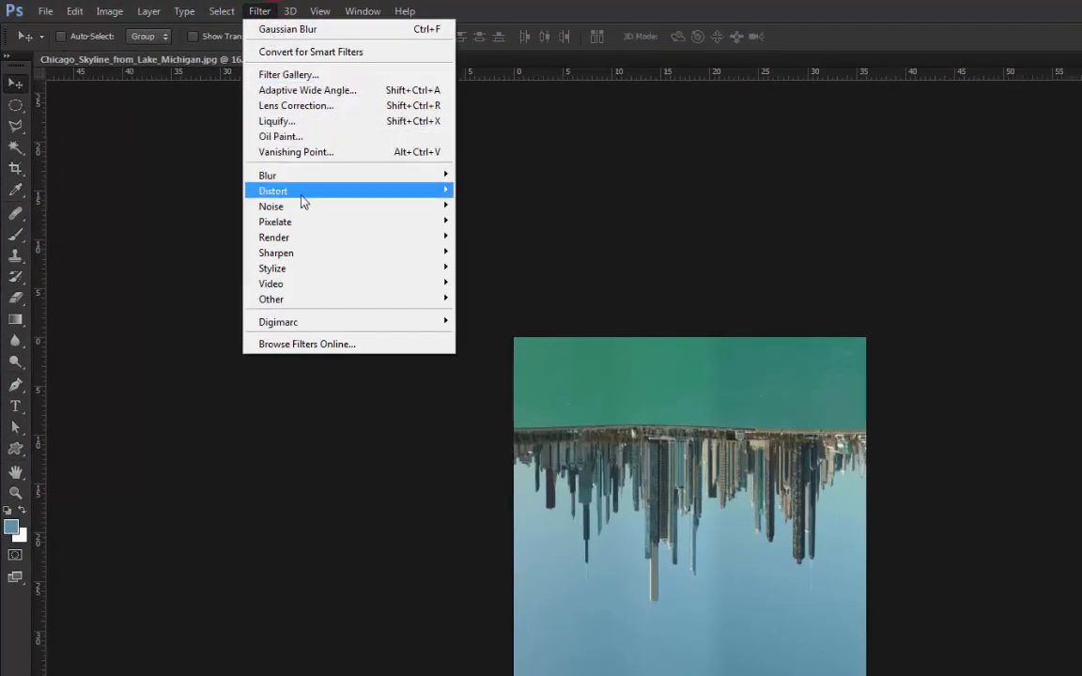
pyautogui.moveTo(331, 193)
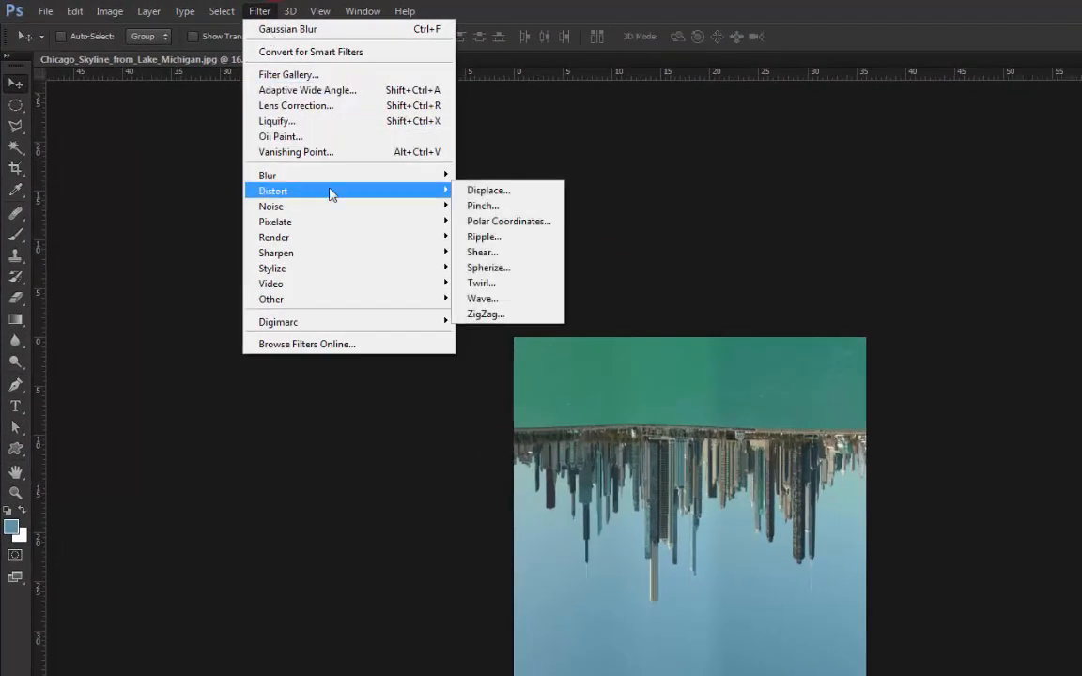
pyautogui.click(487, 223)
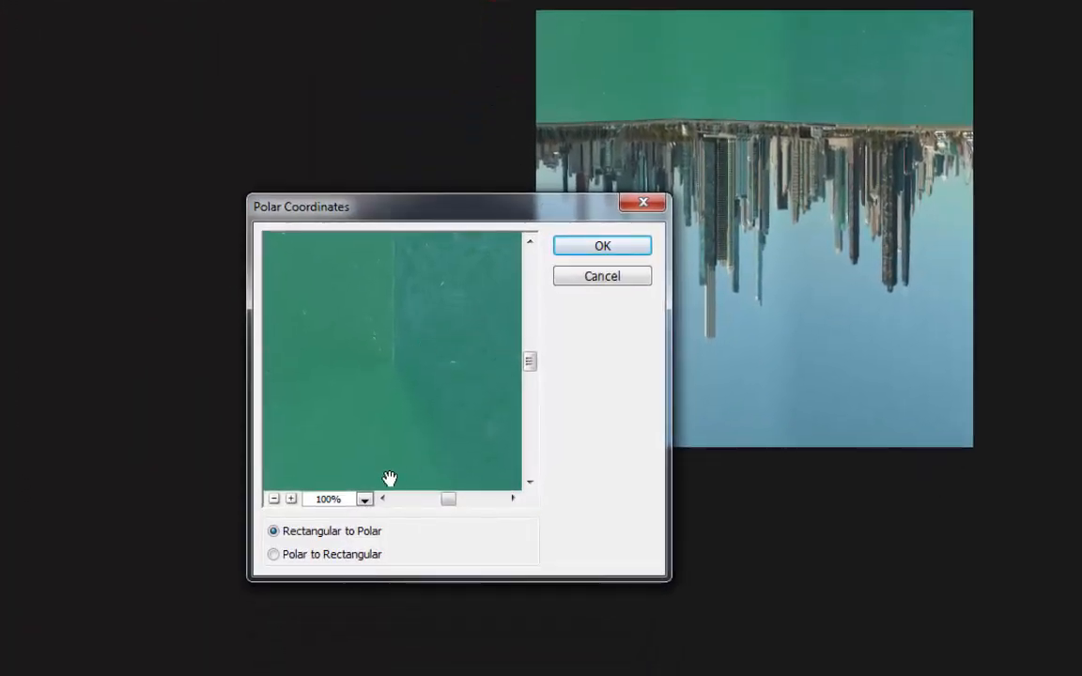
pyautogui.click(272, 499)
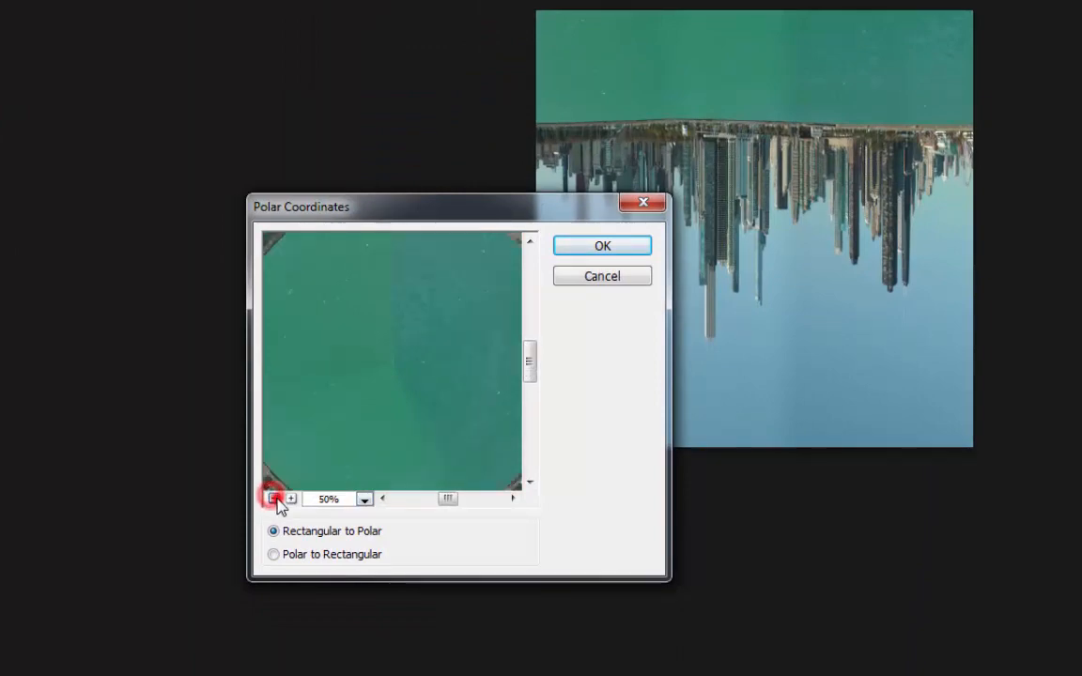
pyautogui.click(271, 498)
pyautogui.moveTo(441, 316); pyautogui.dragTo(393, 314)
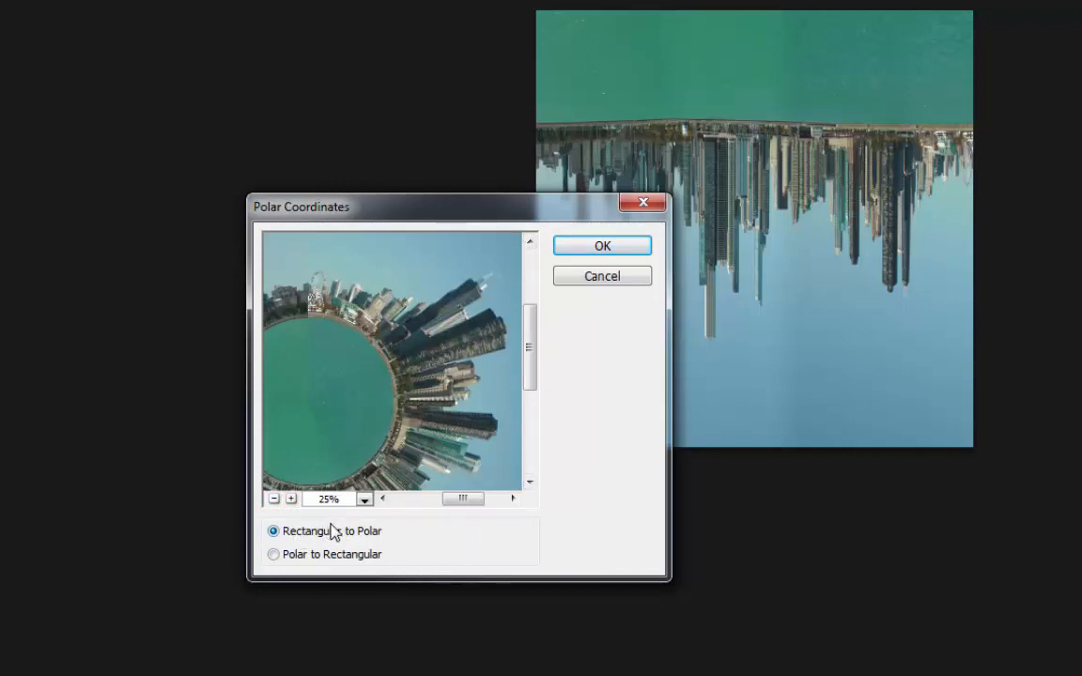
pyautogui.click(575, 248)
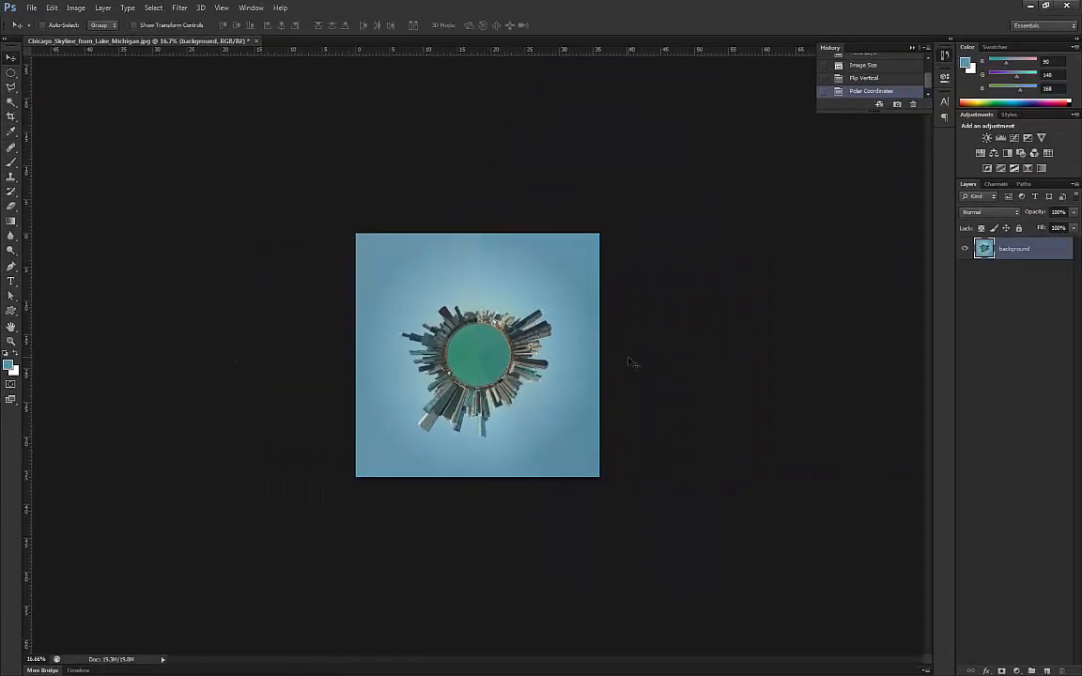
# Activate the Brush tool and reset the brush presets to the default brushes
pyautogui.hotkey('ctrl', '+')
pyautogui.hotkey('ctrl', '+')
pyautogui.hotkey('ctrl', '+')
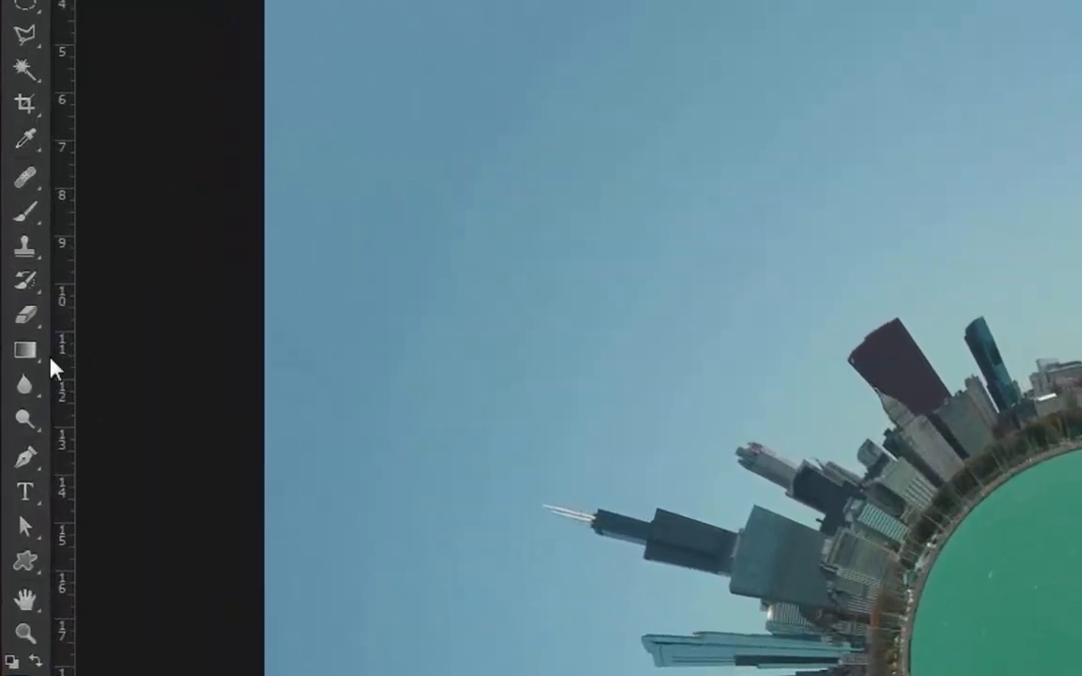
pyautogui.click(27, 220)
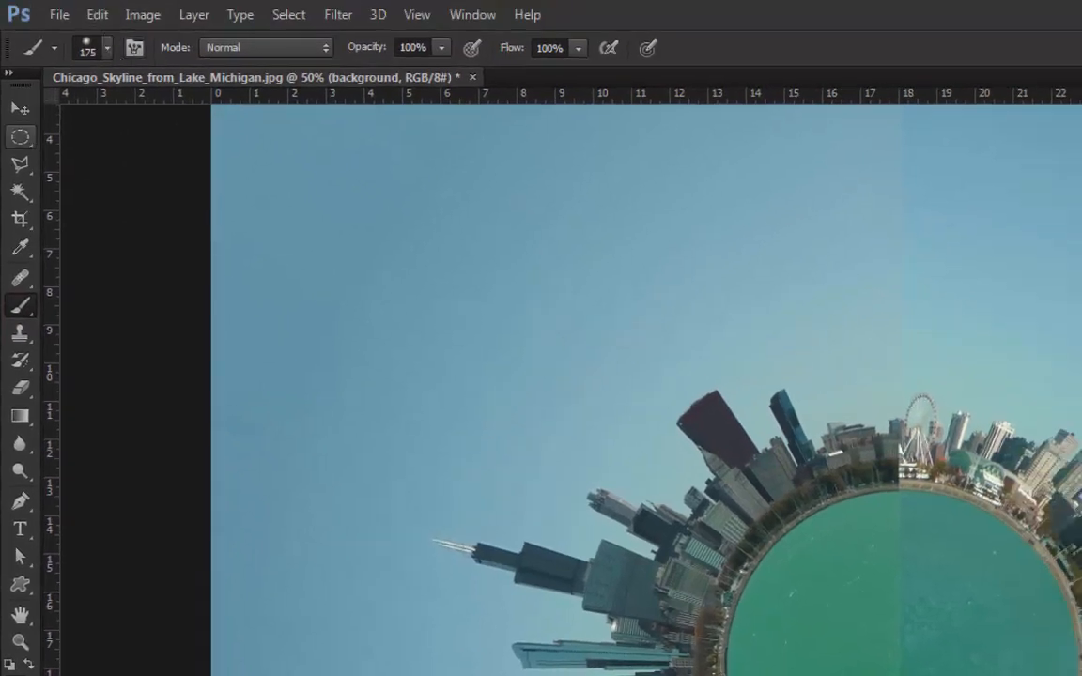
pyautogui.rightClick(20, 306)
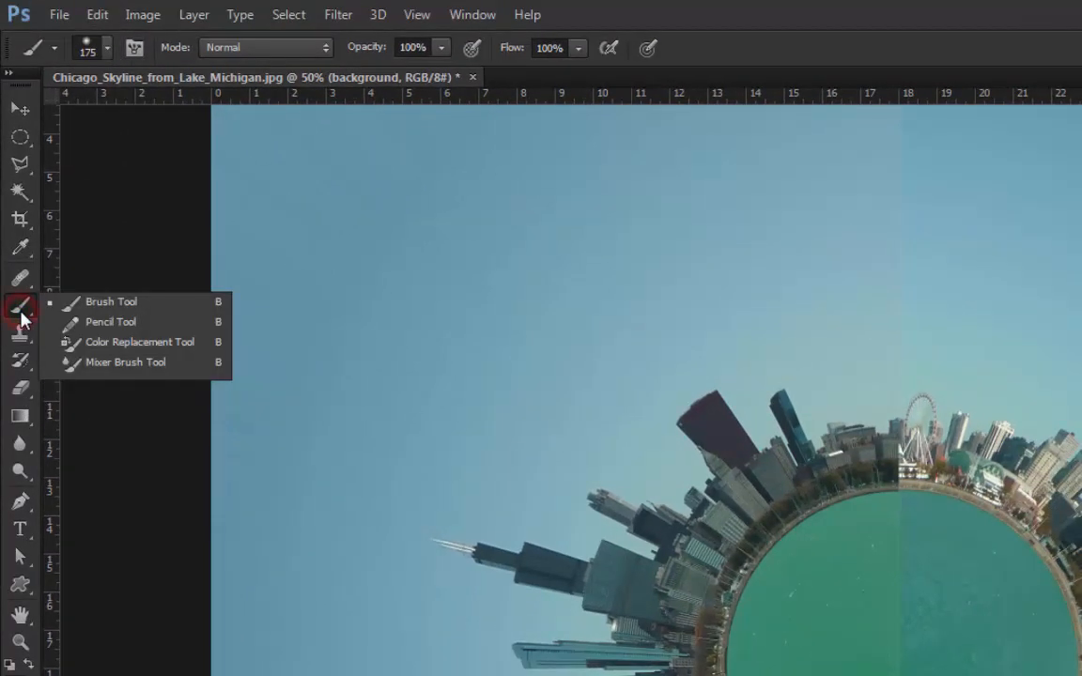
pyautogui.click(115, 310)
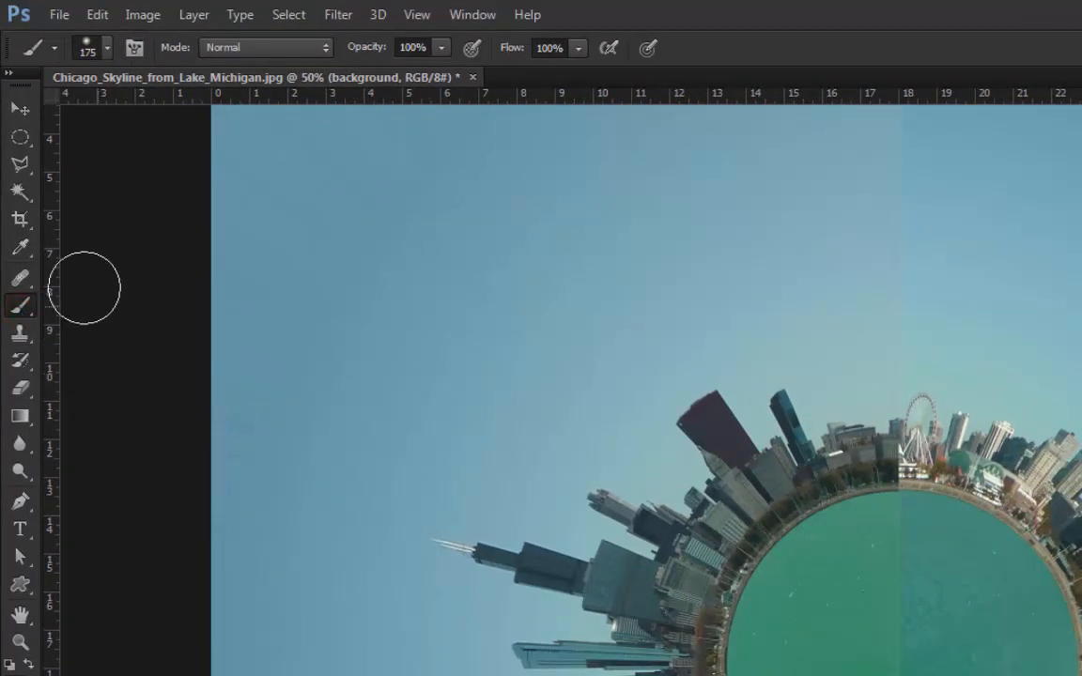
pyautogui.click(107, 46)
pyautogui.click(43, 211)
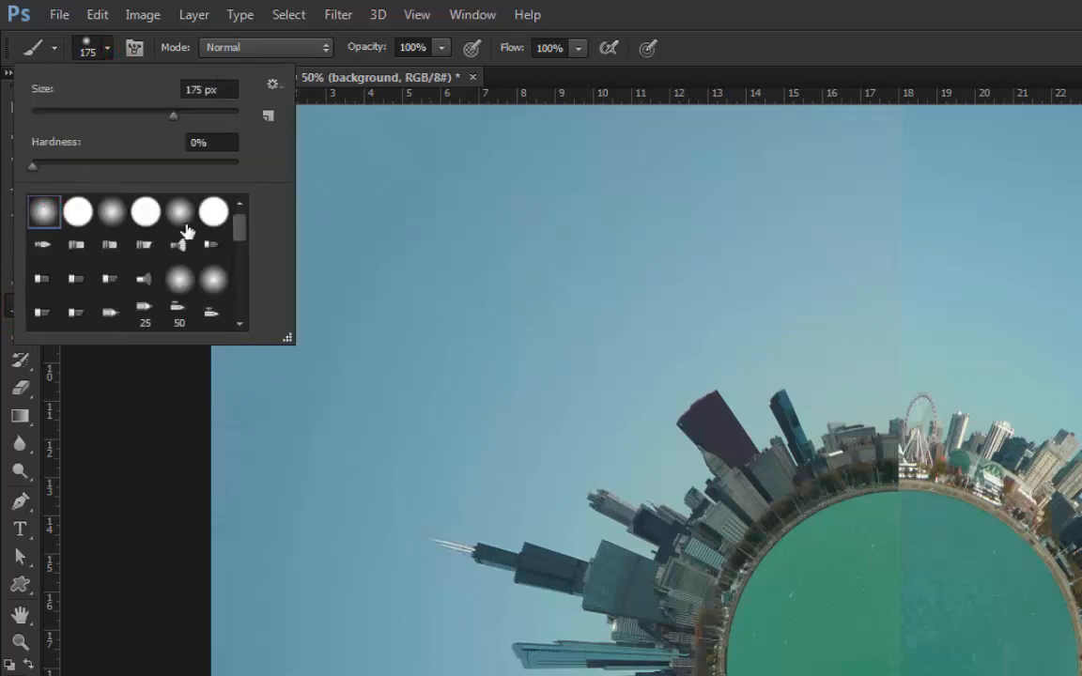
pyautogui.click(274, 85)
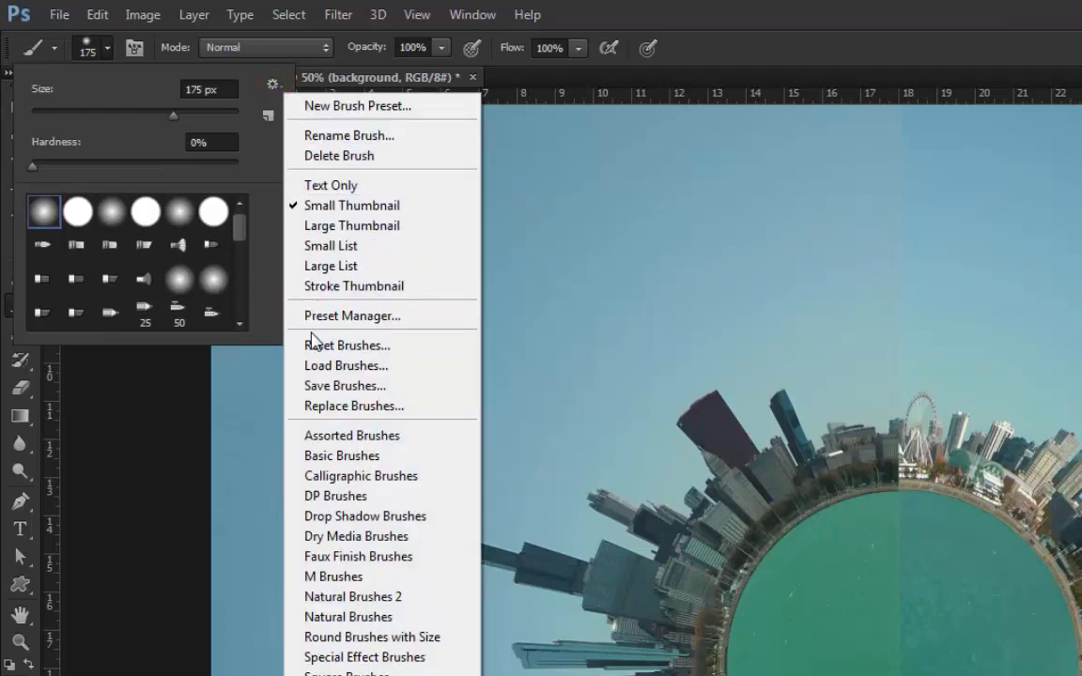
pyautogui.click(328, 349)
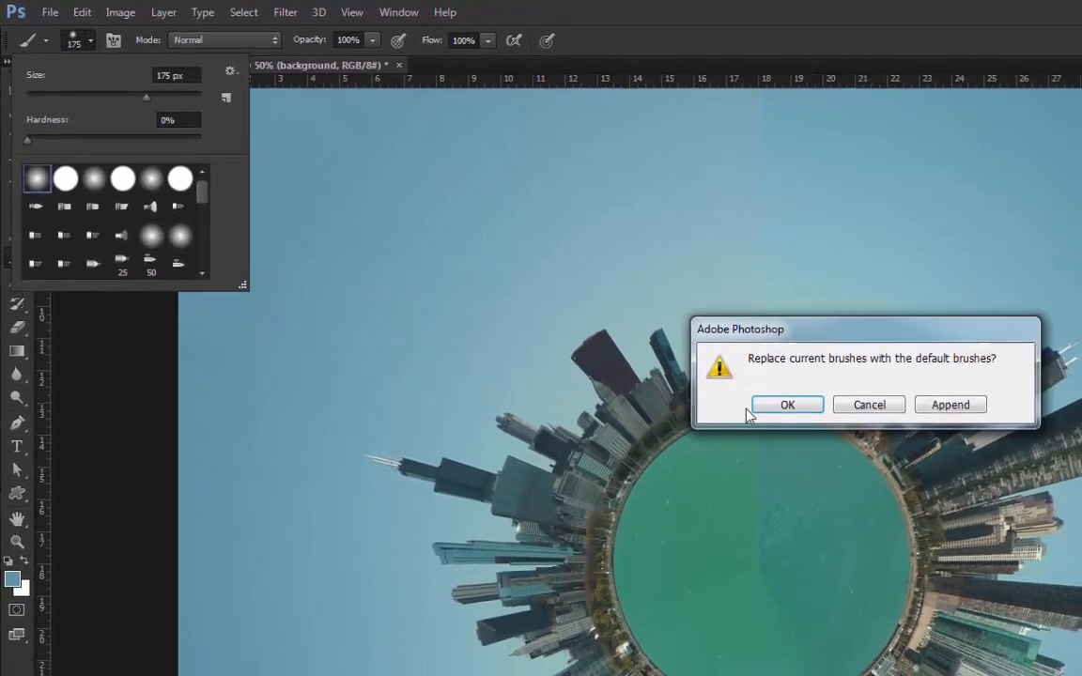
pyautogui.click(947, 486)
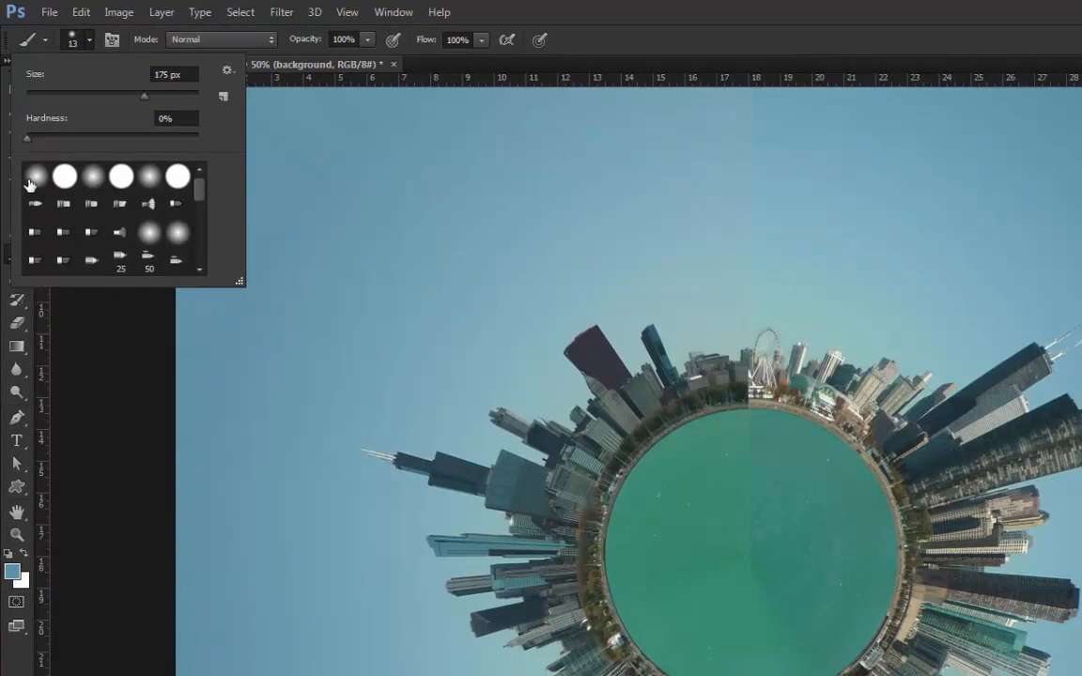
# Choose the first soft round brush preset and set its size to about 1289 px
pyautogui.click(33, 177)
pyautogui.moveTo(38, 96); pyautogui.dragTo(185, 97)
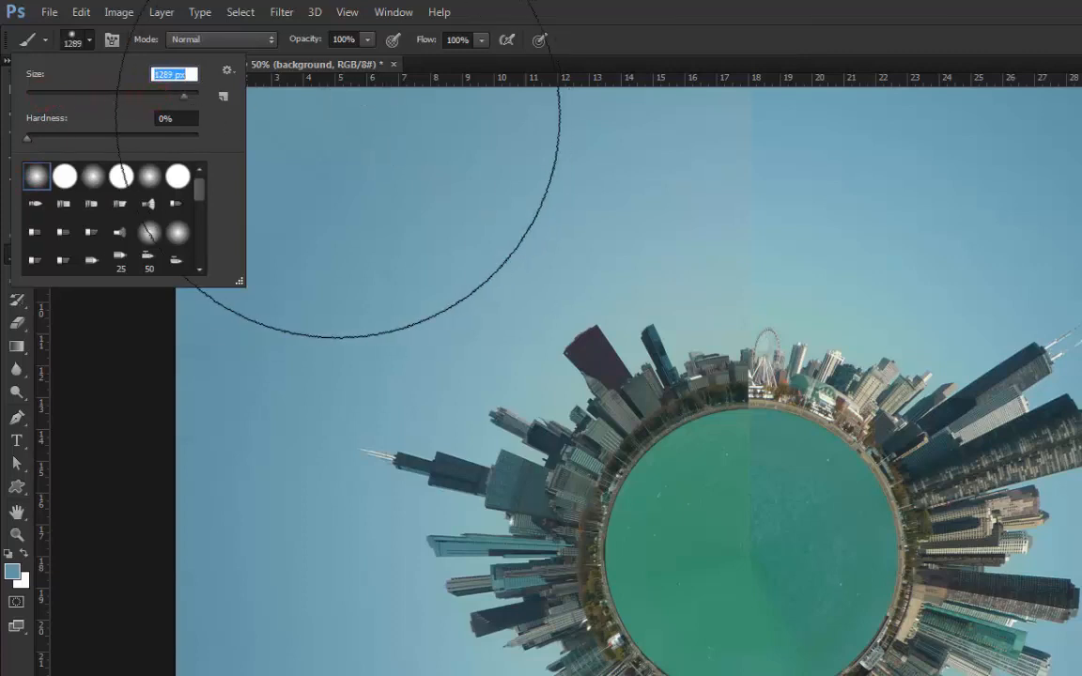
# Sample a blue from the upper sky as the foreground colour, with RGB values 96, 150, 170
pyautogui.click(327, 114)
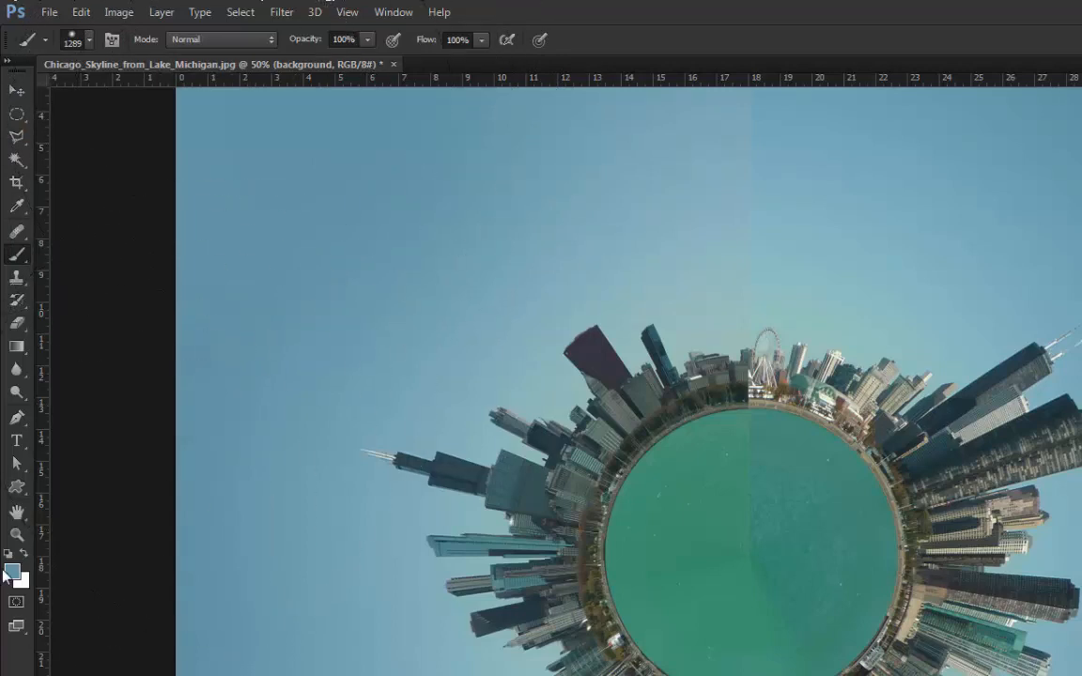
pyautogui.press('i')
pyautogui.click(209, 586)
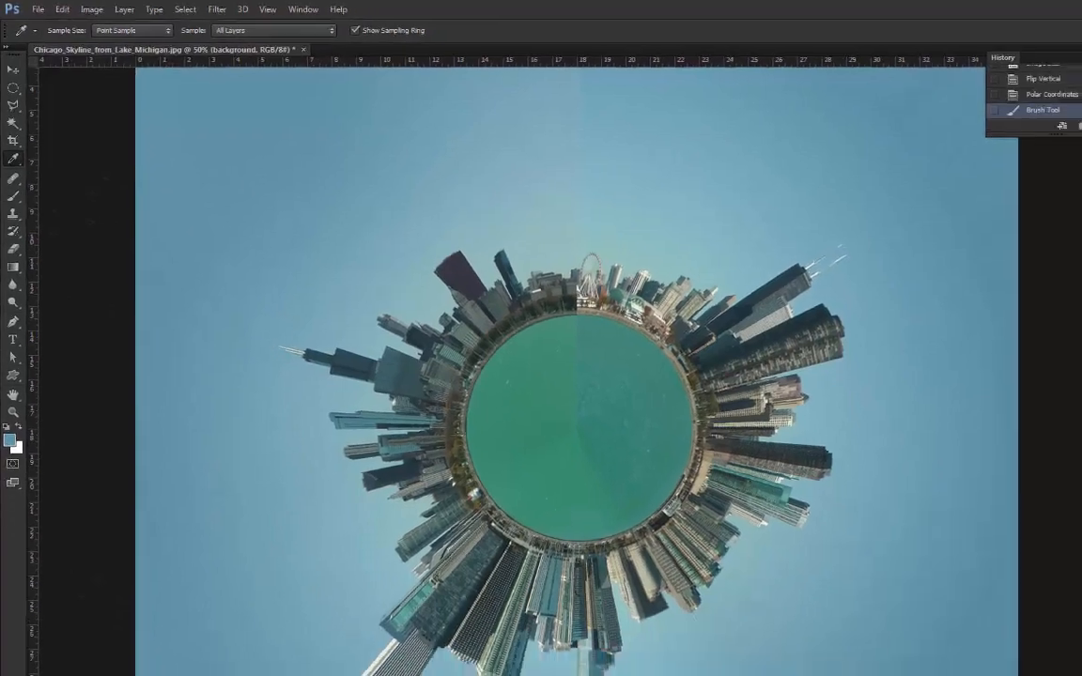
pyautogui.click(12, 570)
pyautogui.moveTo(588, 394); pyautogui.dragTo(510, 428)
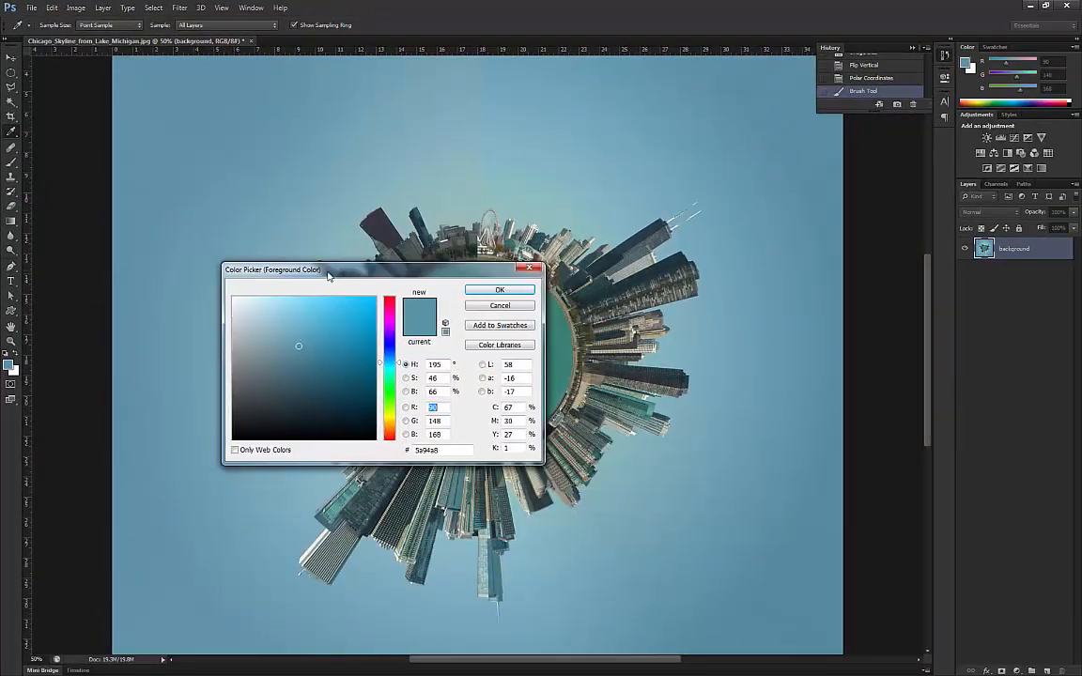
pyautogui.moveTo(329, 275); pyautogui.dragTo(327, 274)
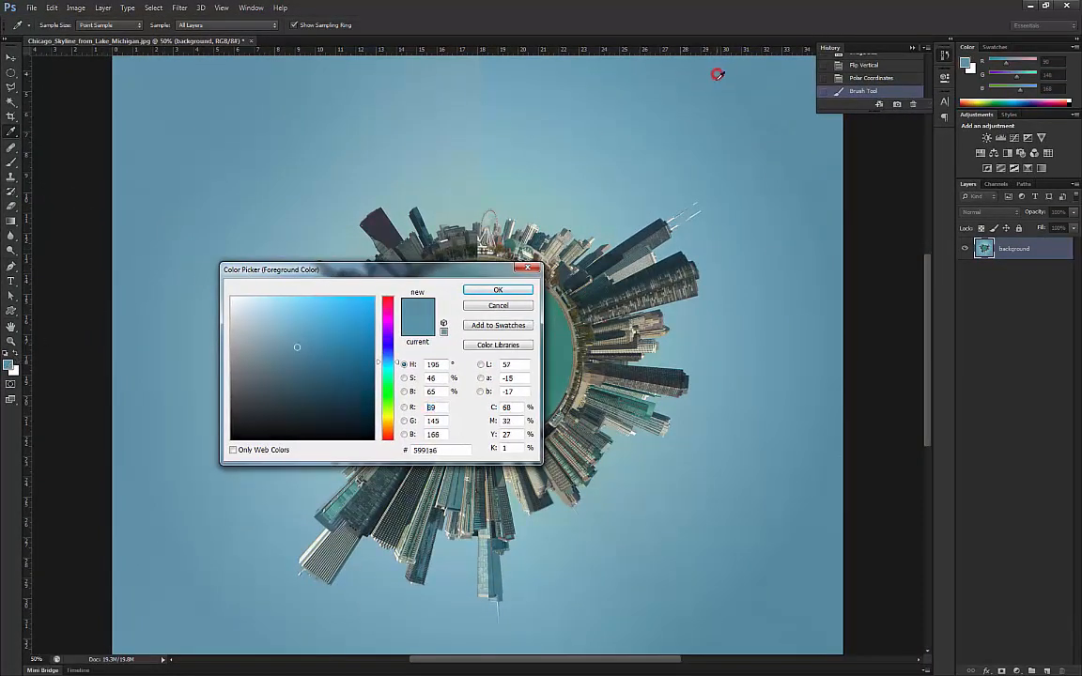
pyautogui.moveTo(717, 74); pyautogui.dragTo(607, 81)
pyautogui.moveTo(777, 90); pyautogui.dragTo(280, 75)
pyautogui.click(498, 289)
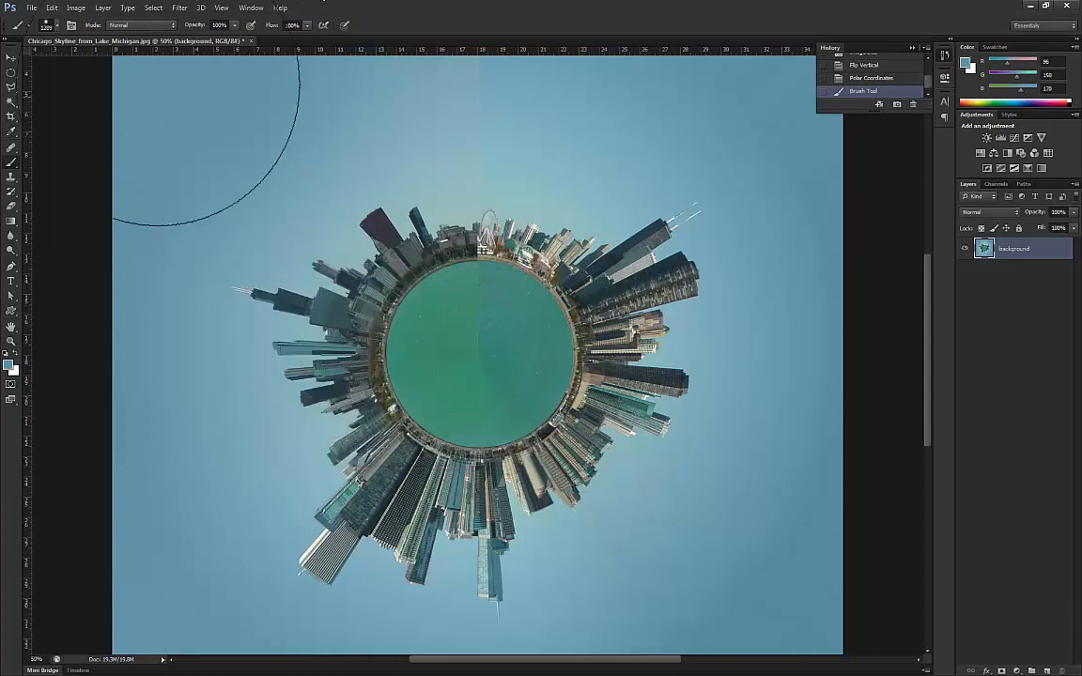
# Paint the sampled blue over the upper sky to blend the vertical seam, and reduce the soft brush to 700 px
pyautogui.moveTo(177, 101)
pyautogui.mouseDown()
pyautogui.moveTo(616, 28)
pyautogui.moveTo(118, 44)
pyautogui.mouseUp()
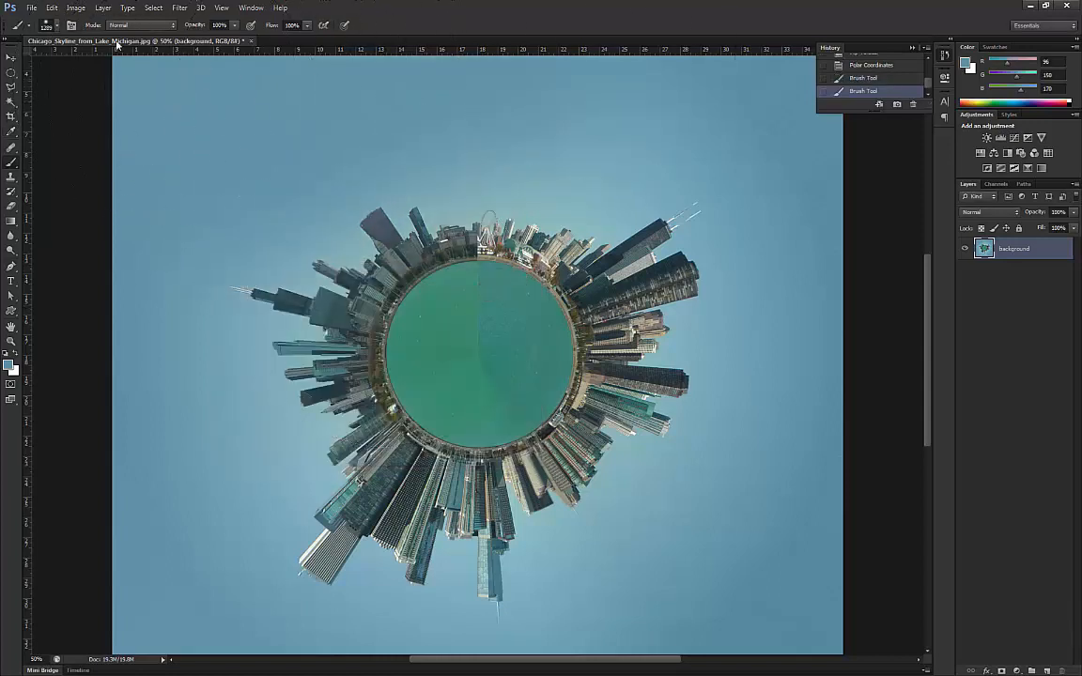
pyautogui.click(57, 28)
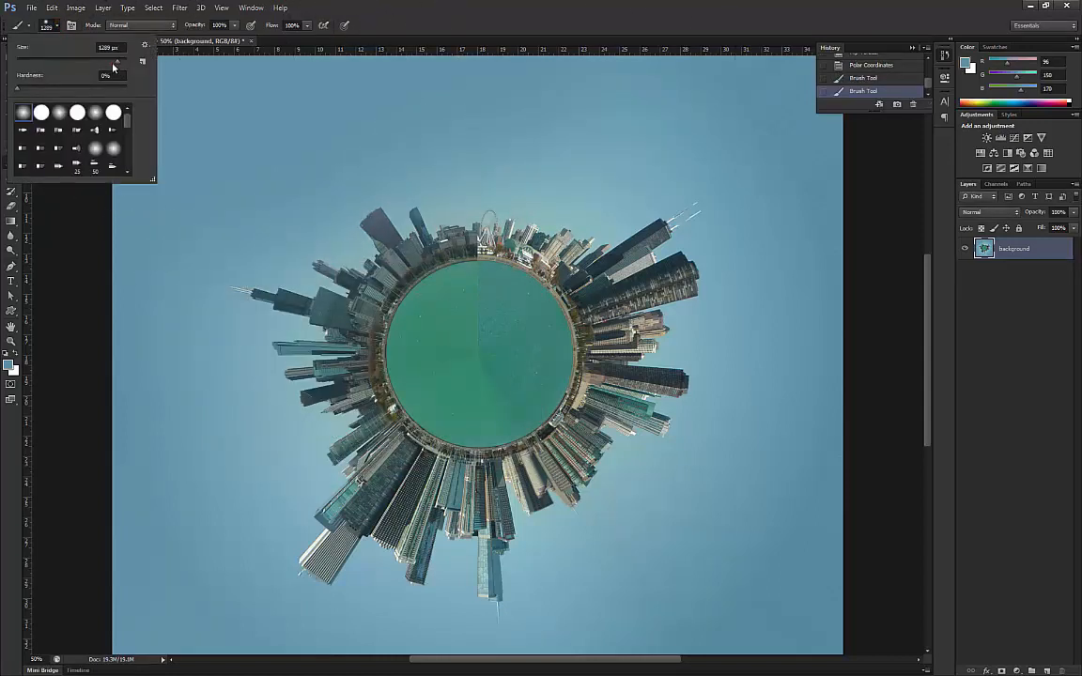
pyautogui.moveTo(521, 102)
pyautogui.mouseDown()
pyautogui.moveTo(621, 72)
pyautogui.moveTo(219, 80)
pyautogui.mouseUp()
pyautogui.press(']')
pyautogui.press(']')
pyautogui.press(']')
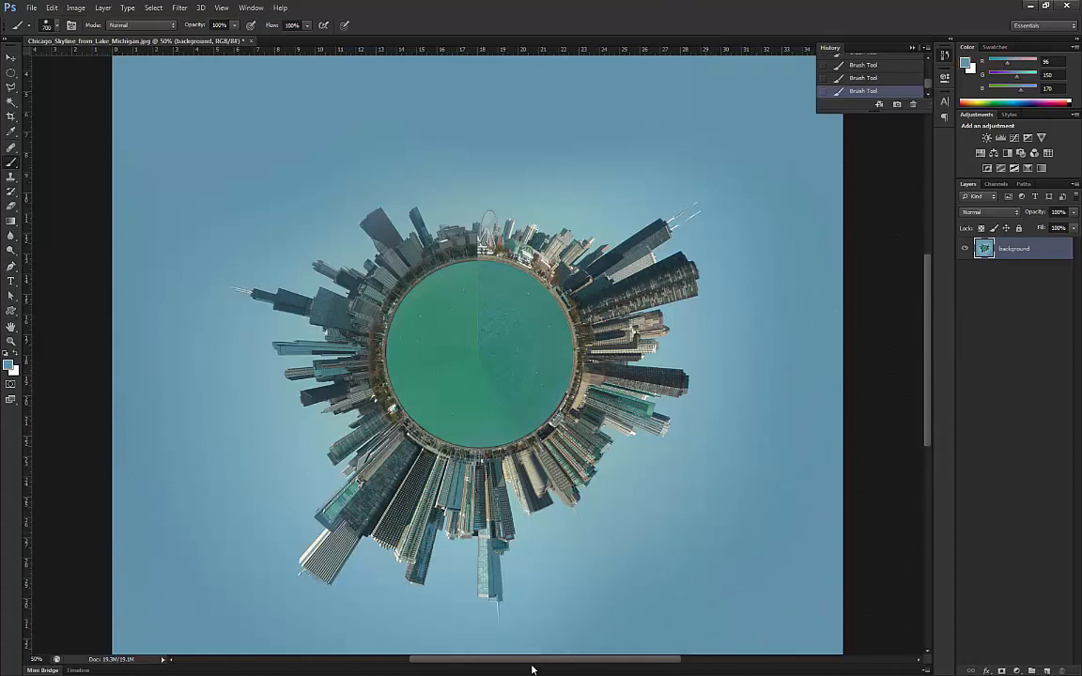
# Paint the outer sky along the lower corners and sides with the 700 px soft brush to even out its colour
pyautogui.moveTo(658, 566); pyautogui.dragTo(662, 414)
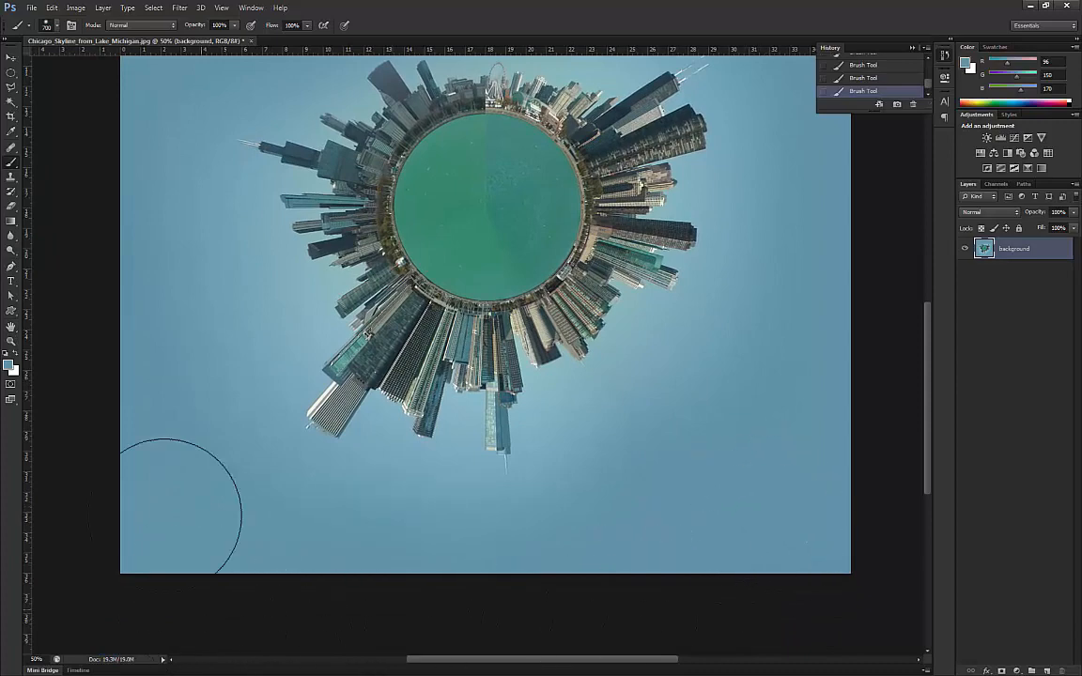
pyautogui.moveTo(188, 176); pyautogui.dragTo(187, 425)
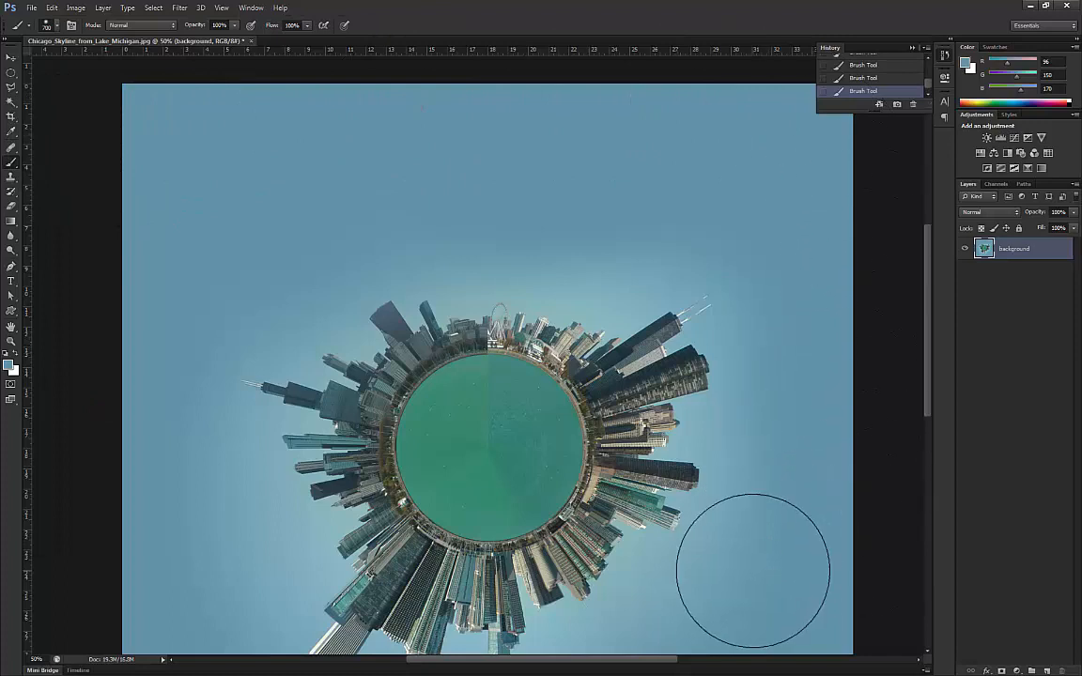
pyautogui.moveTo(690, 552); pyautogui.dragTo(744, 449)
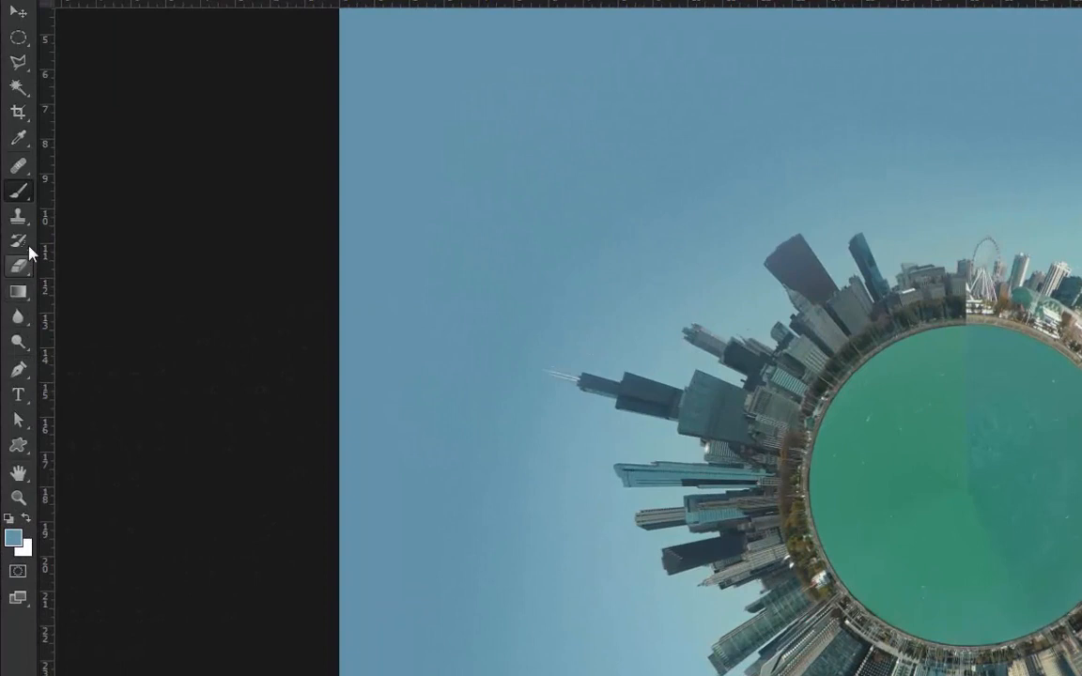
# Activate the Clone Stamp tool with the first soft round brush preset at 125 px
pyautogui.click(18, 214)
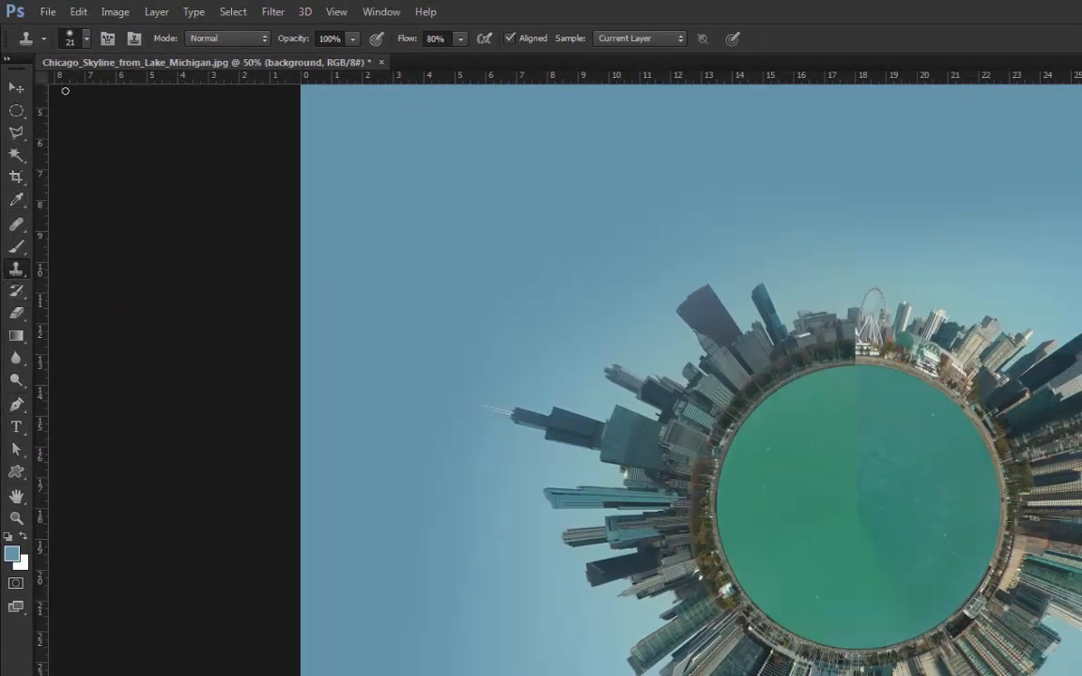
pyautogui.click(90, 49)
pyautogui.click(38, 174)
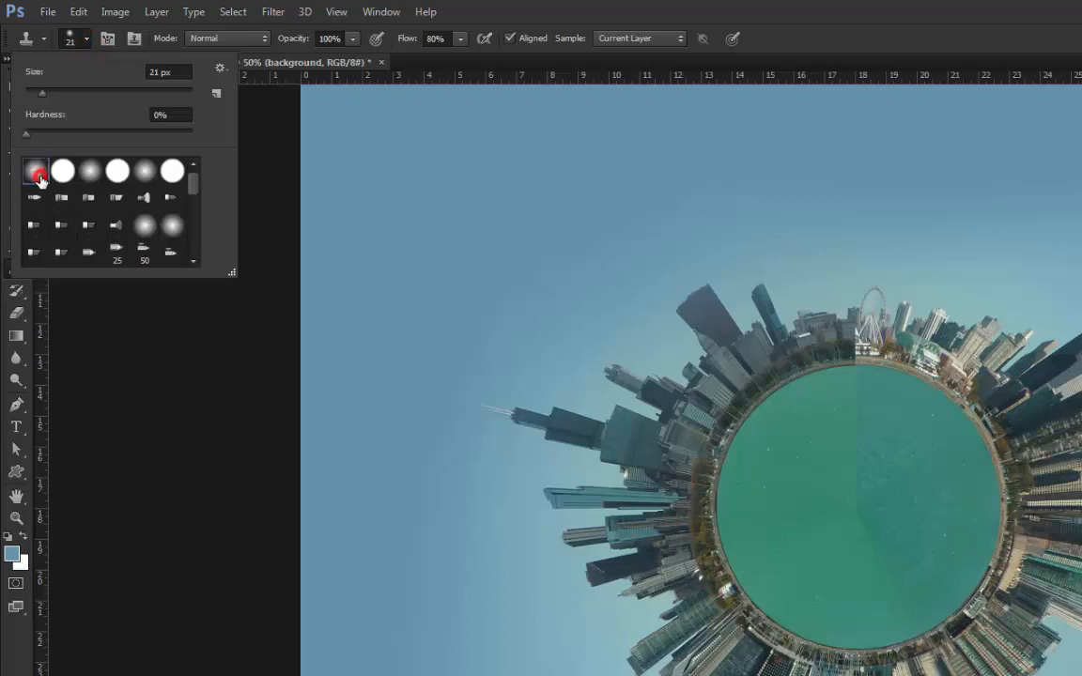
pyautogui.moveTo(72, 90); pyautogui.dragTo(88, 92)
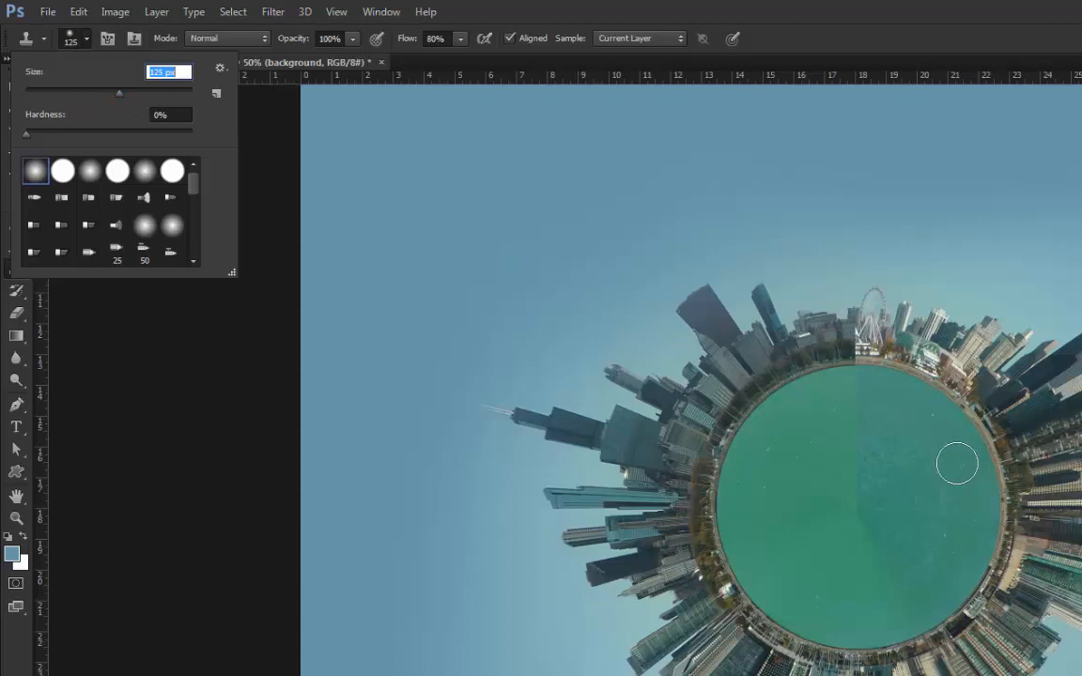
pyautogui.click(797, 37)
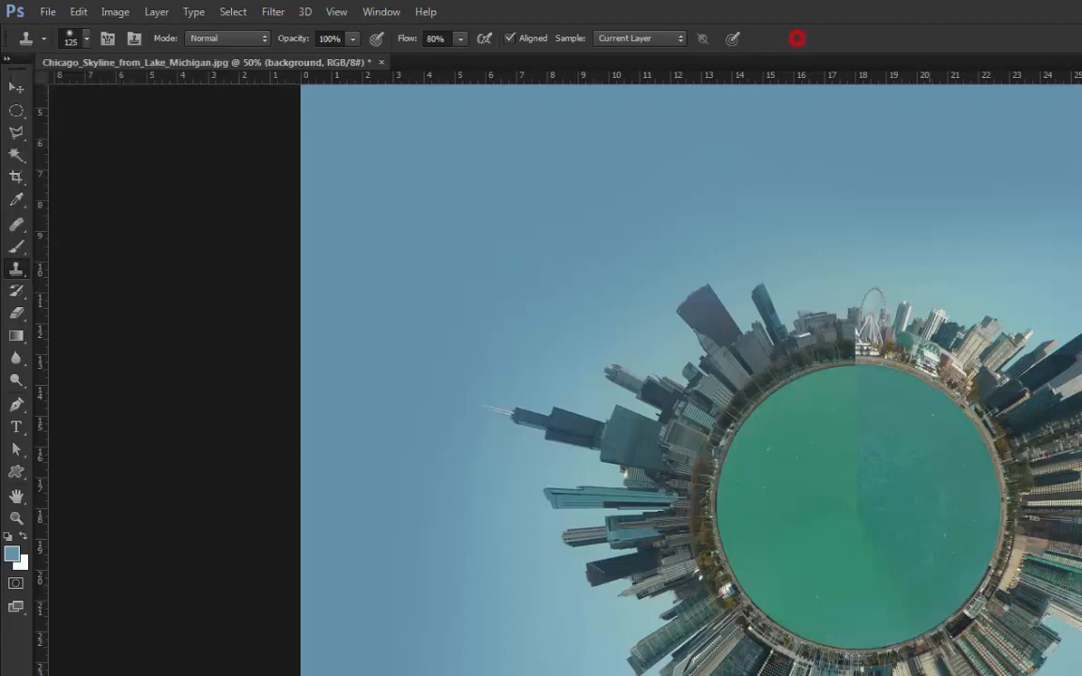
# Clone the bluish water east of the vertical seam over the seam's middle section in the green lake
pyautogui.keyDown('alt'); pyautogui.click(910, 478); pyautogui.keyUp('alt')
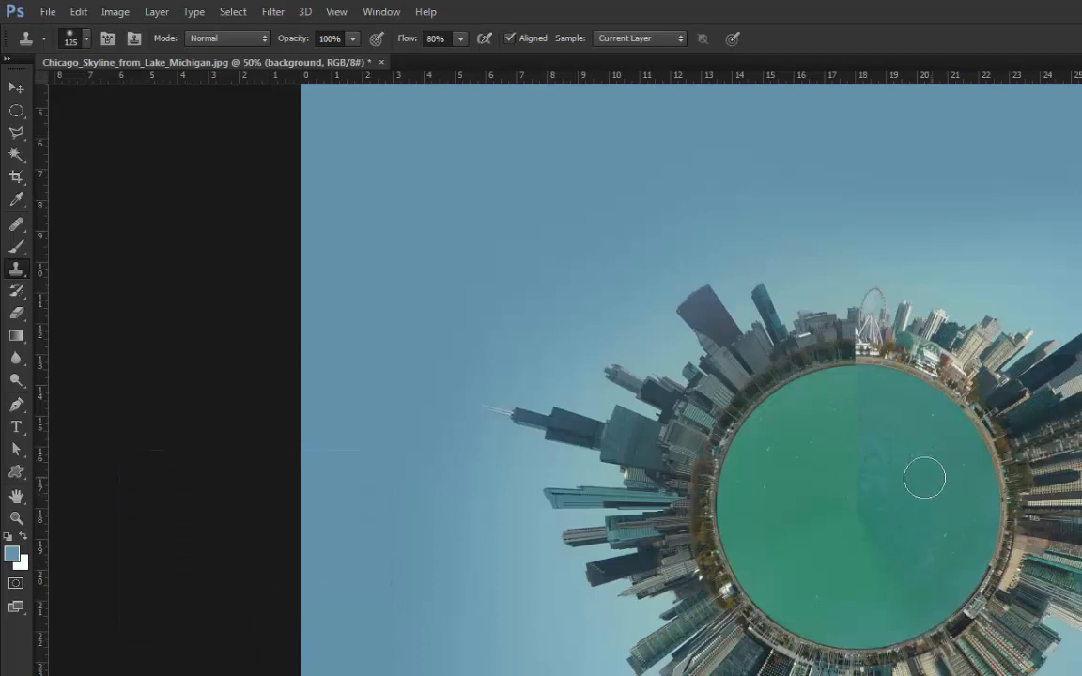
pyautogui.scroll(4, 863, 473)
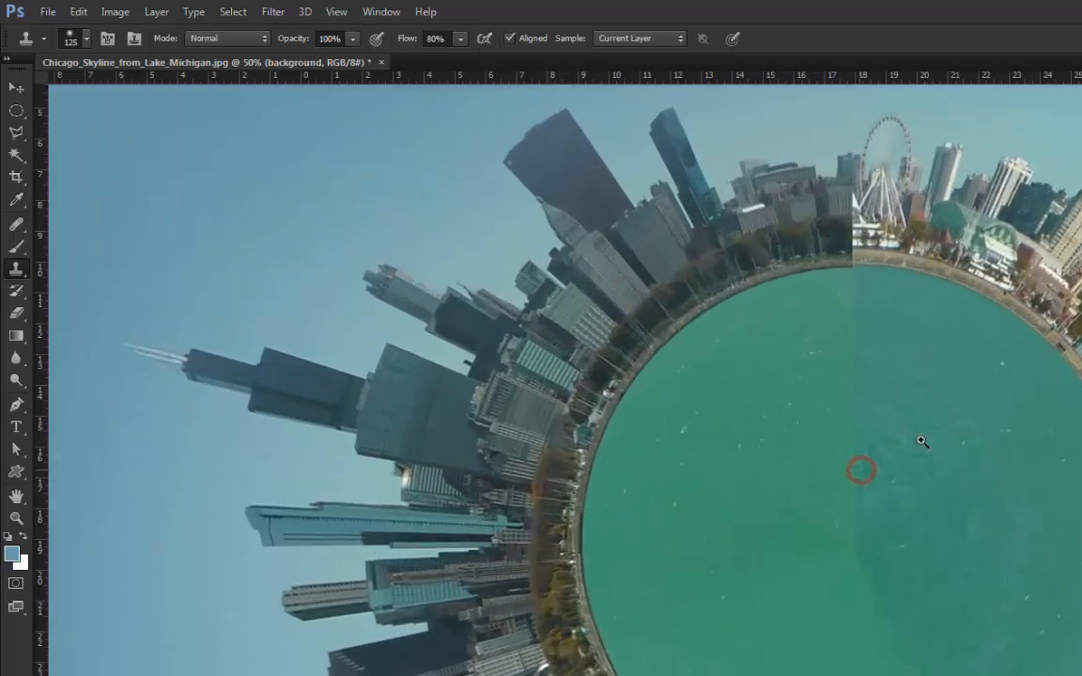
pyautogui.moveTo(862, 481); pyautogui.dragTo(848, 459)
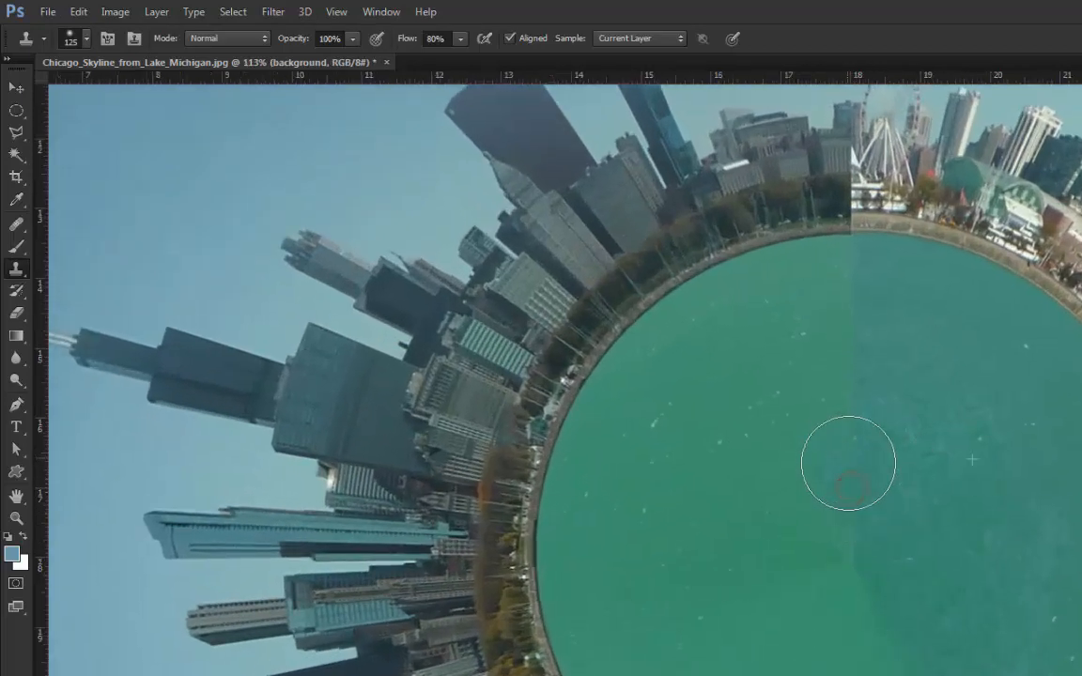
pyautogui.keyDown('alt'); pyautogui.click(981, 388); pyautogui.keyUp('alt')
pyautogui.click(855, 402)
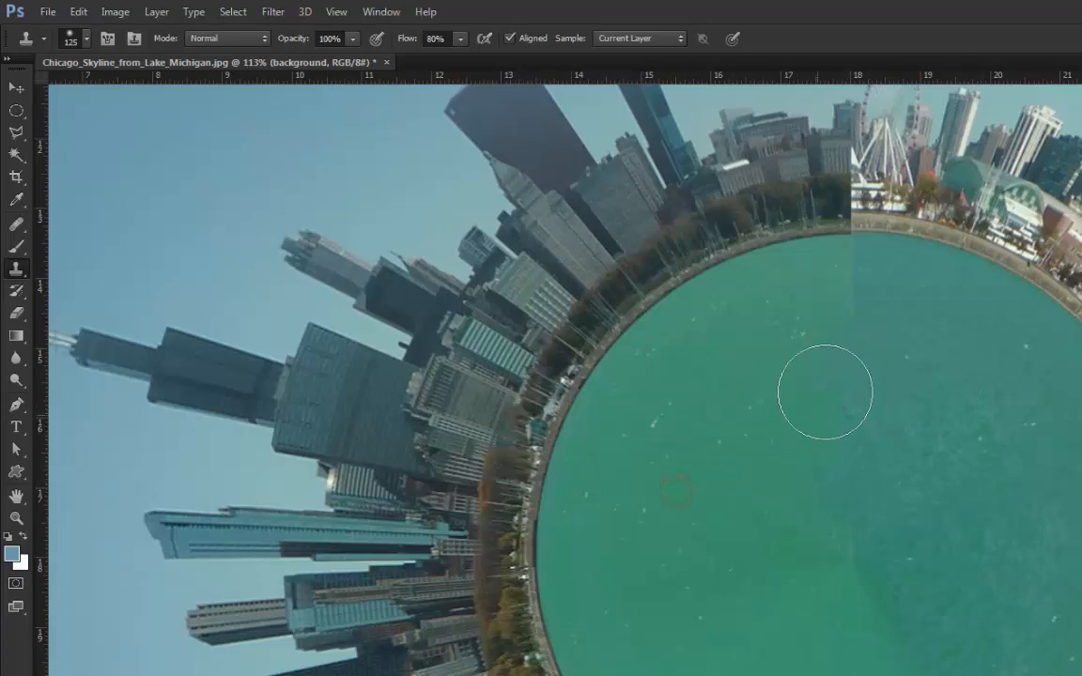
# Clone resampled water over the upper part of the lake seam, up to the shoreline
pyautogui.click(848, 332)
pyautogui.keyDown('alt'); pyautogui.click(990, 426); pyautogui.keyUp('alt')
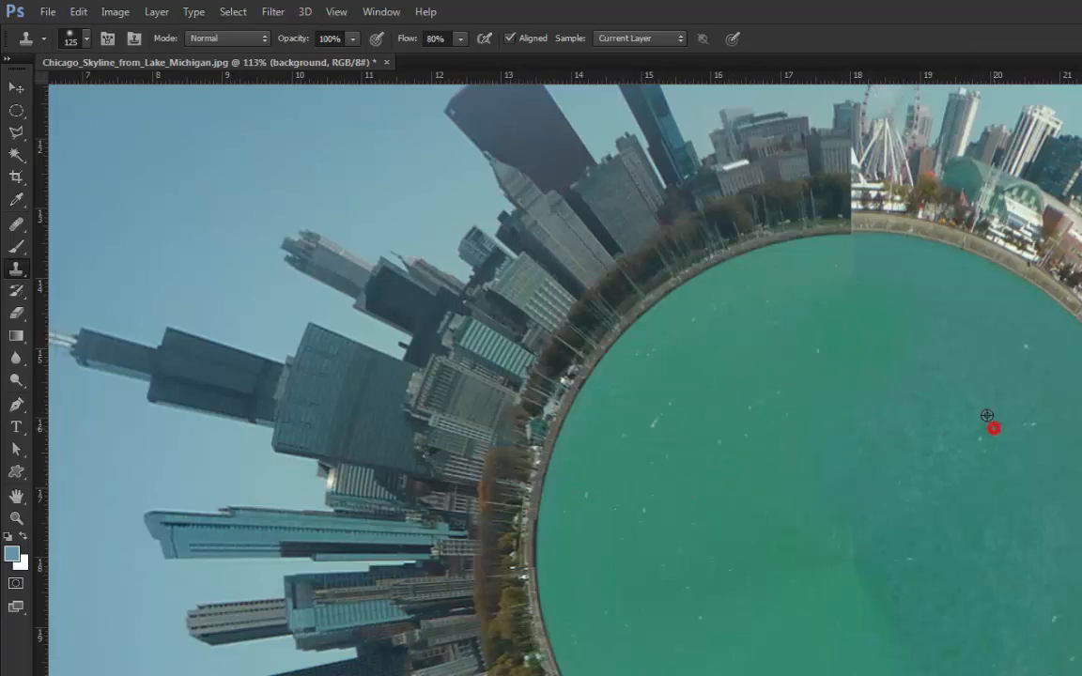
pyautogui.click(876, 343)
pyautogui.keyDown('alt'); pyautogui.click(1017, 439); pyautogui.keyUp('alt')
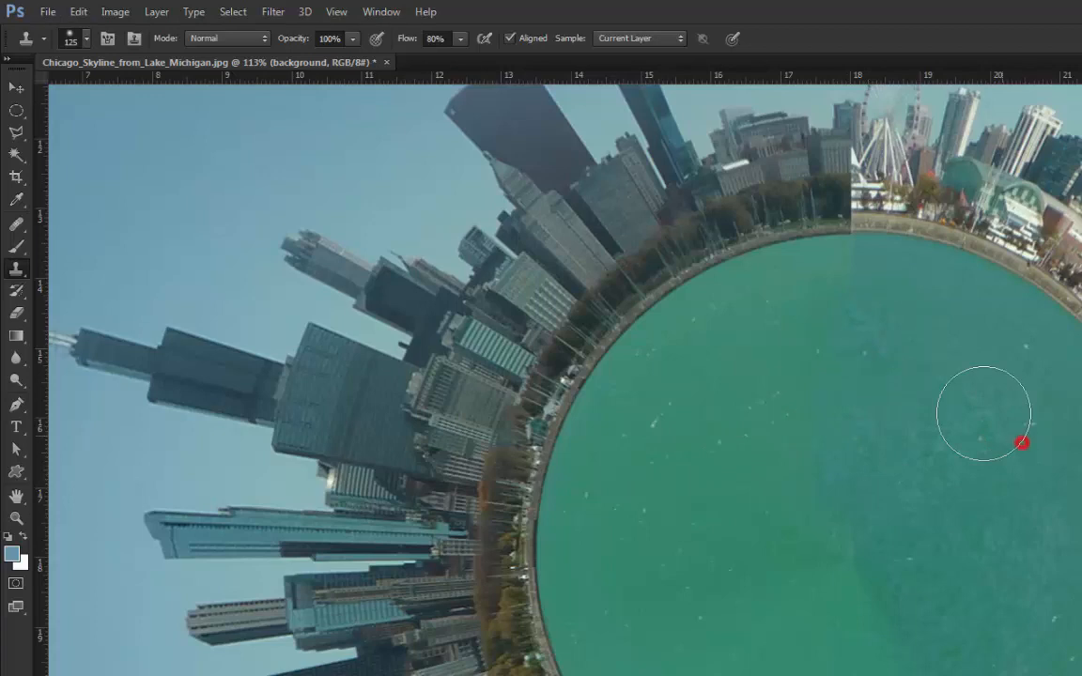
pyautogui.click(857, 272)
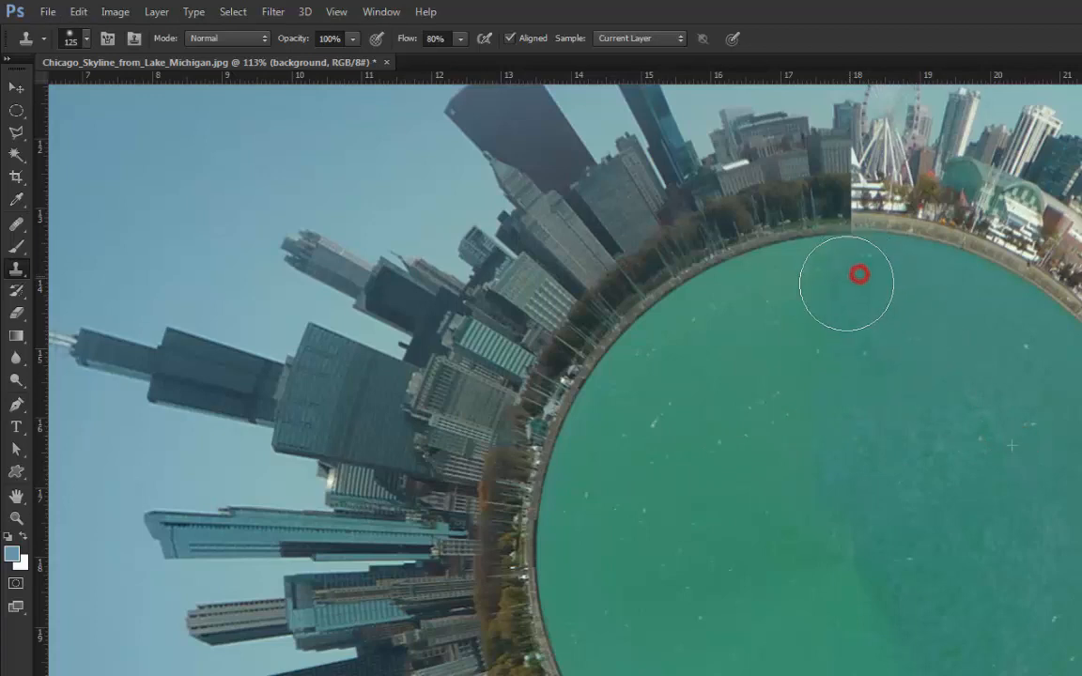
# Clone resampled water over the central and lower parts of the lake seam to soften the colour change
pyautogui.keyDown('alt'); pyautogui.click(961, 486); pyautogui.keyUp('alt')
pyautogui.click(845, 498)
pyautogui.click(828, 362)
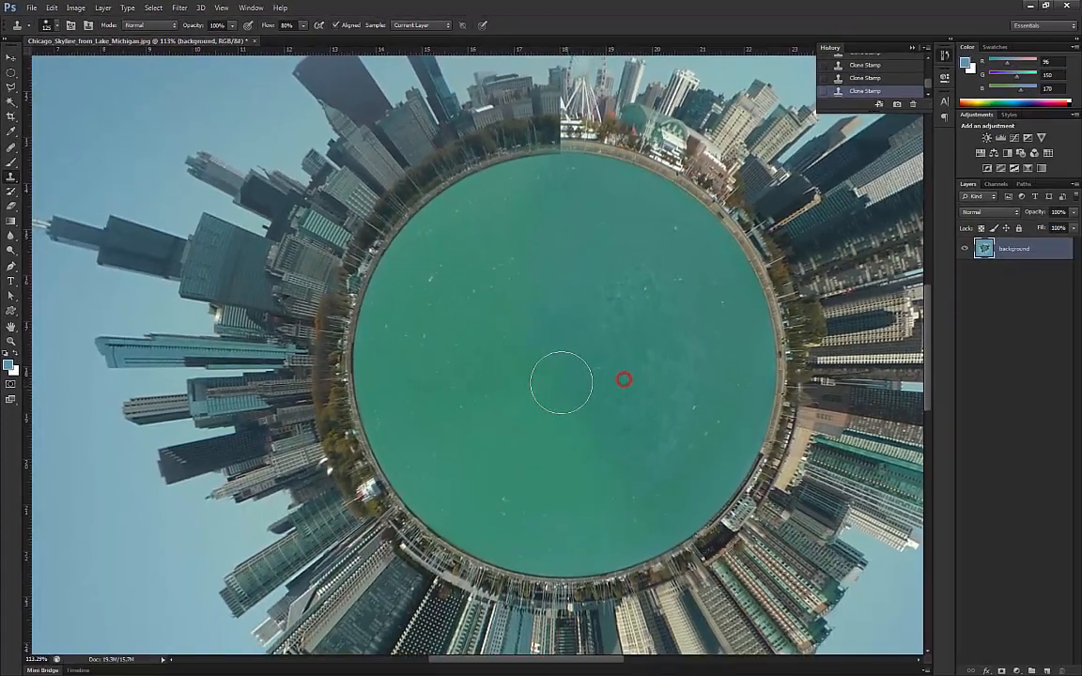
pyautogui.keyDown('alt'); pyautogui.click(845, 576); pyautogui.keyUp('alt')
pyautogui.click(660, 509)
# Reduce the clone brush to 50 px and clone trees and building detail across the skyline seam beside the Ferris wheel
pyautogui.moveTo(586, 177); pyautogui.dragTo(569, 324)
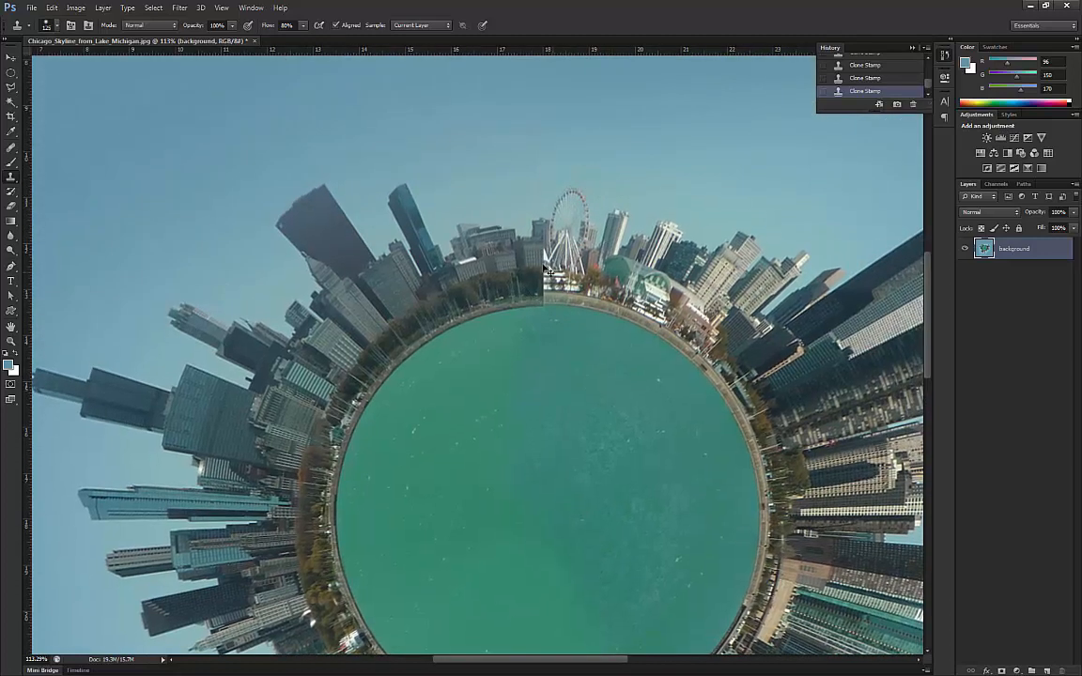
pyautogui.scroll(5, 569, 324)
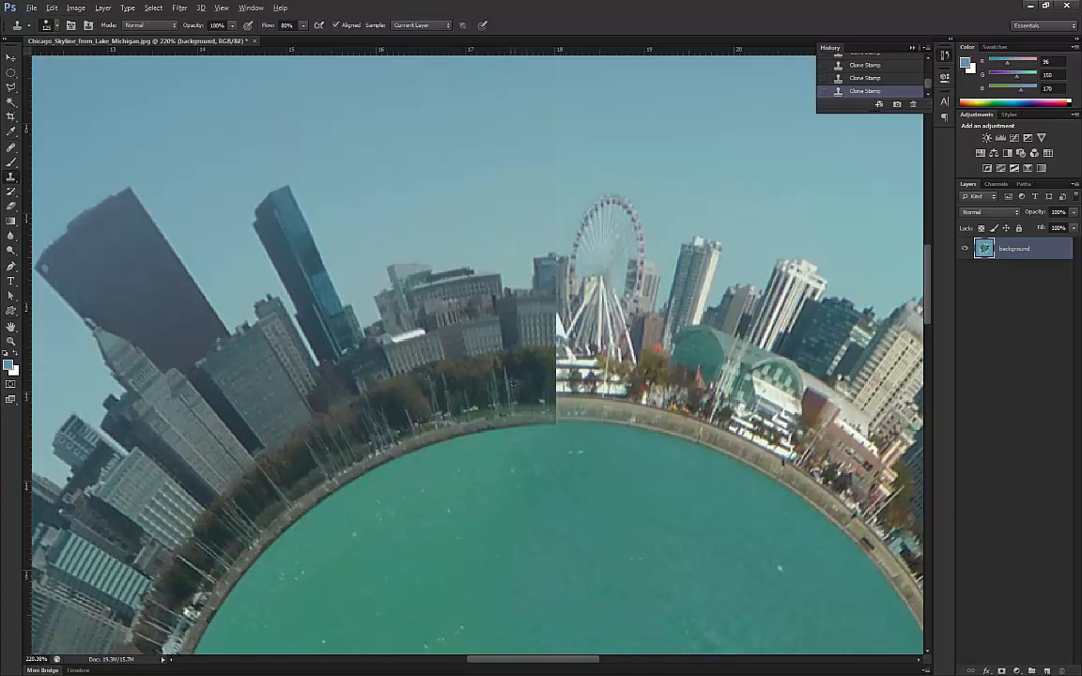
pyautogui.moveTo(519, 339)
pyautogui.mouseDown()
pyautogui.moveTo(498, 324)
pyautogui.moveTo(532, 333)
pyautogui.mouseUp()
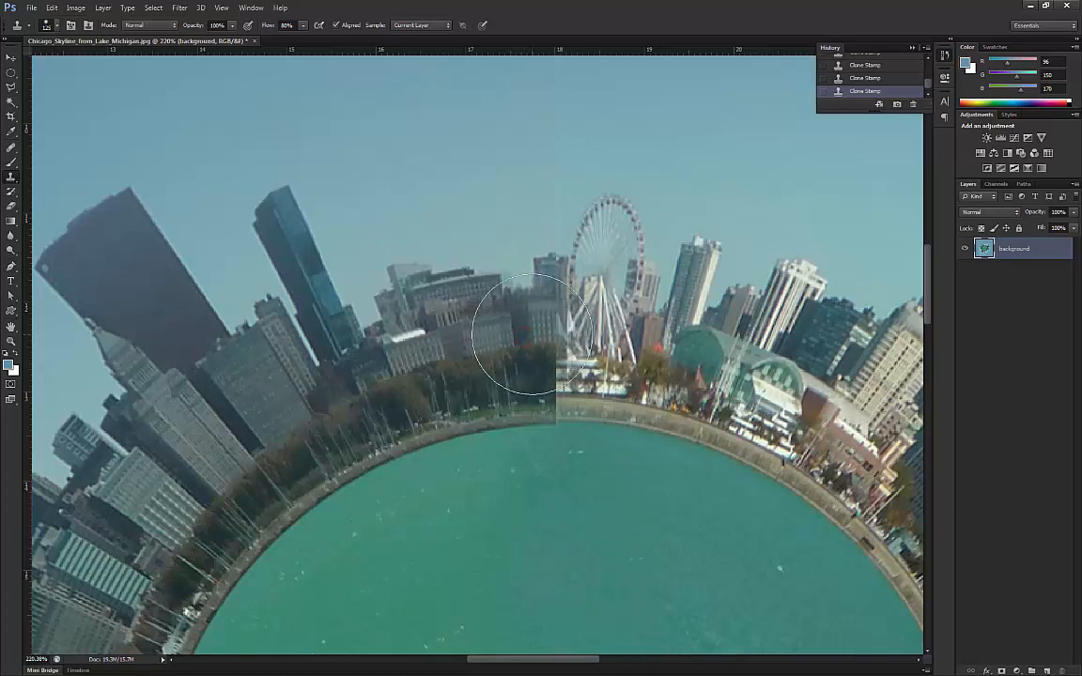
pyautogui.press('[')
pyautogui.press('[')
pyautogui.press('[')
pyautogui.press('[')
pyautogui.press('[')
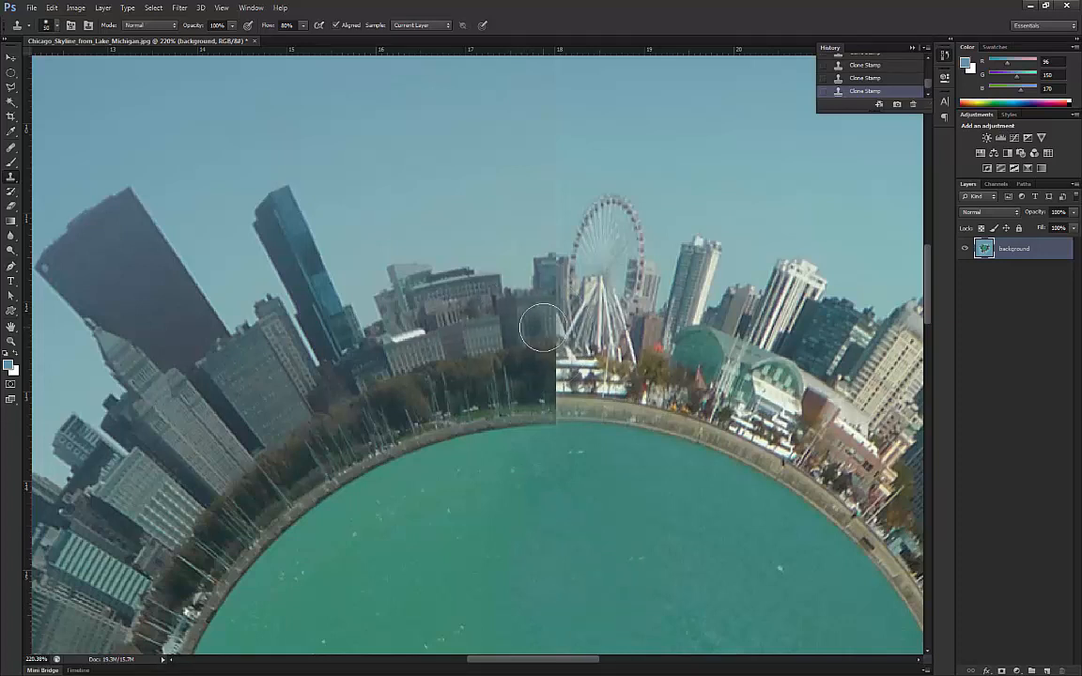
pyautogui.click(540, 328)
pyautogui.moveTo(541, 328)
pyautogui.mouseDown()
pyautogui.moveTo(528, 388)
pyautogui.moveTo(558, 376)
pyautogui.moveTo(559, 390)
pyautogui.moveTo(549, 369)
pyautogui.mouseUp()
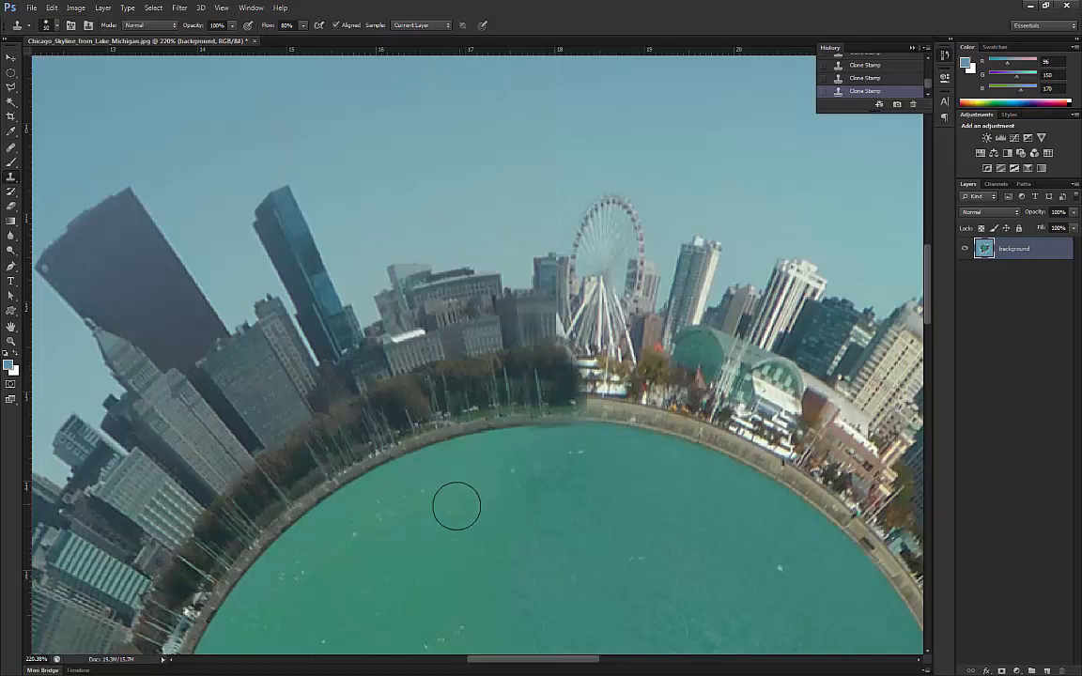
# Clone the shoreline wall and the building edge beside the Ferris wheel to smooth the remaining skyline seam
pyautogui.scroll(2, 546, 441)
pyautogui.keyDown('alt'); pyautogui.click(543, 442); pyautogui.keyUp('alt')
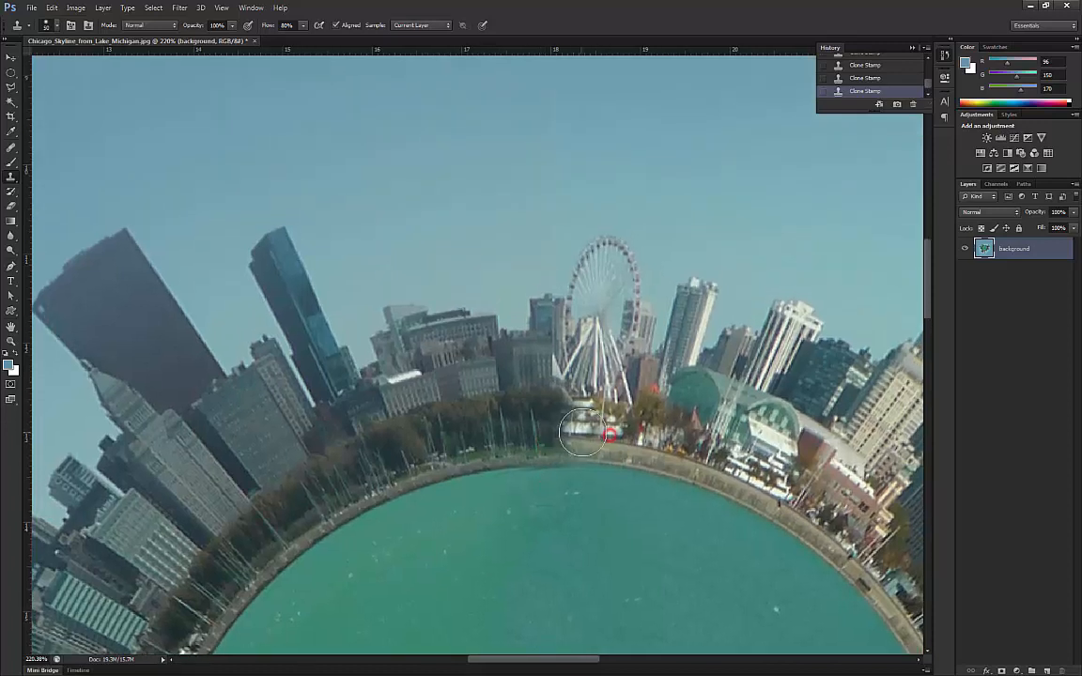
pyautogui.scroll(1, 454, 469)
pyautogui.click(455, 466)
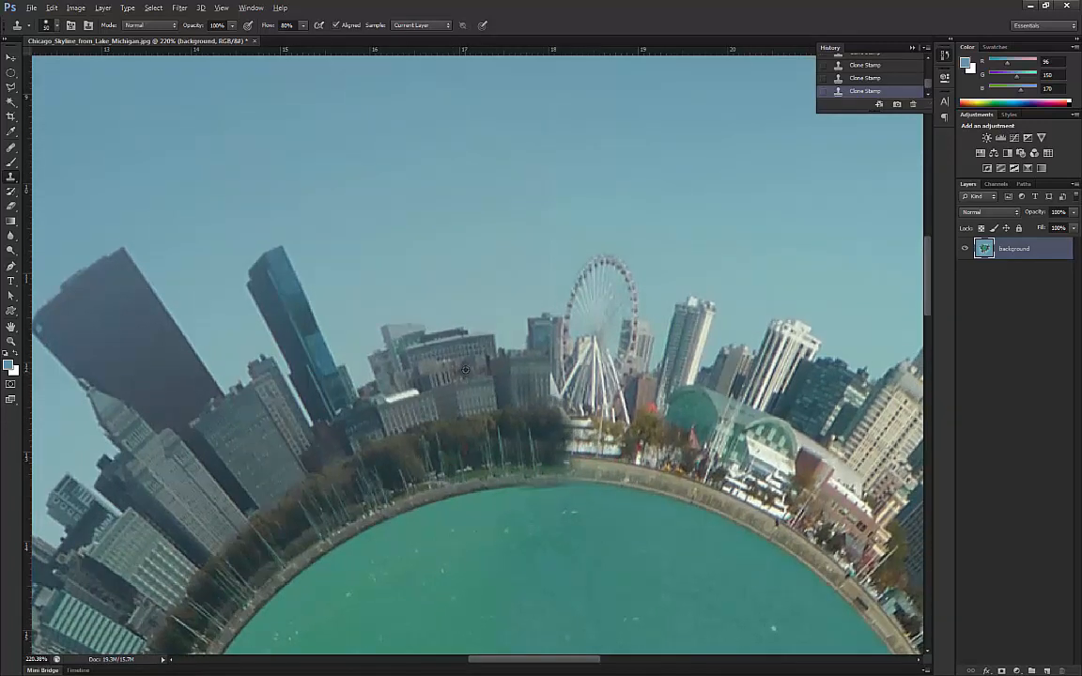
pyautogui.keyDown('alt'); pyautogui.click(540, 372); pyautogui.keyUp('alt')
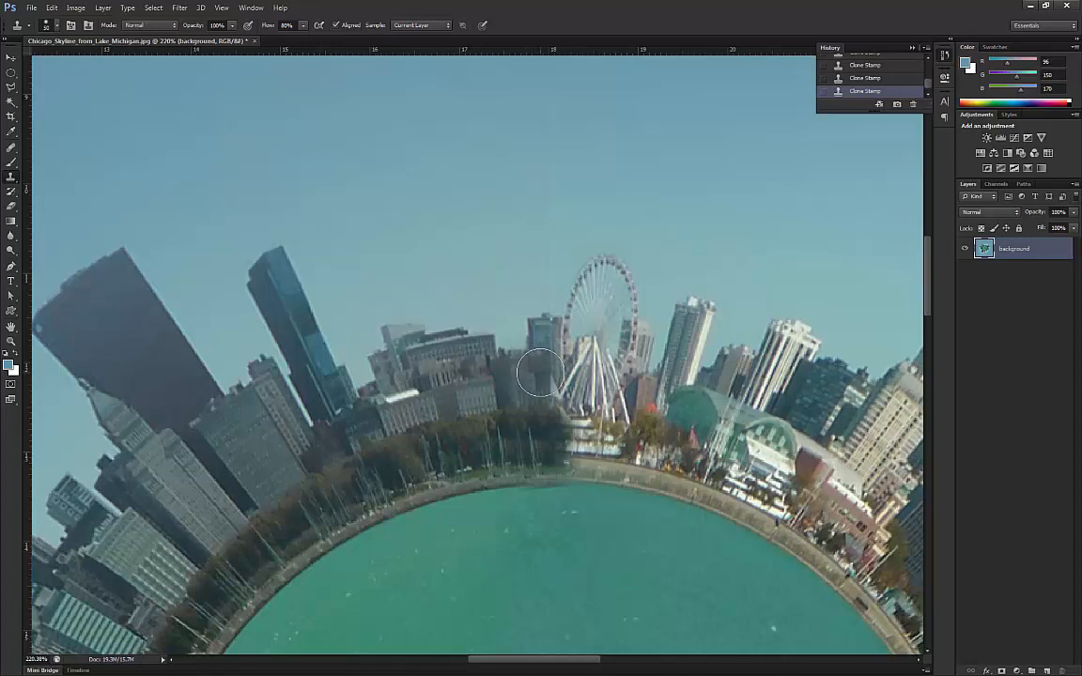
# Clone nearby sky over the faint vertical seam above the buildings and Ferris wheel
pyautogui.moveTo(494, 382); pyautogui.dragTo(496, 416)
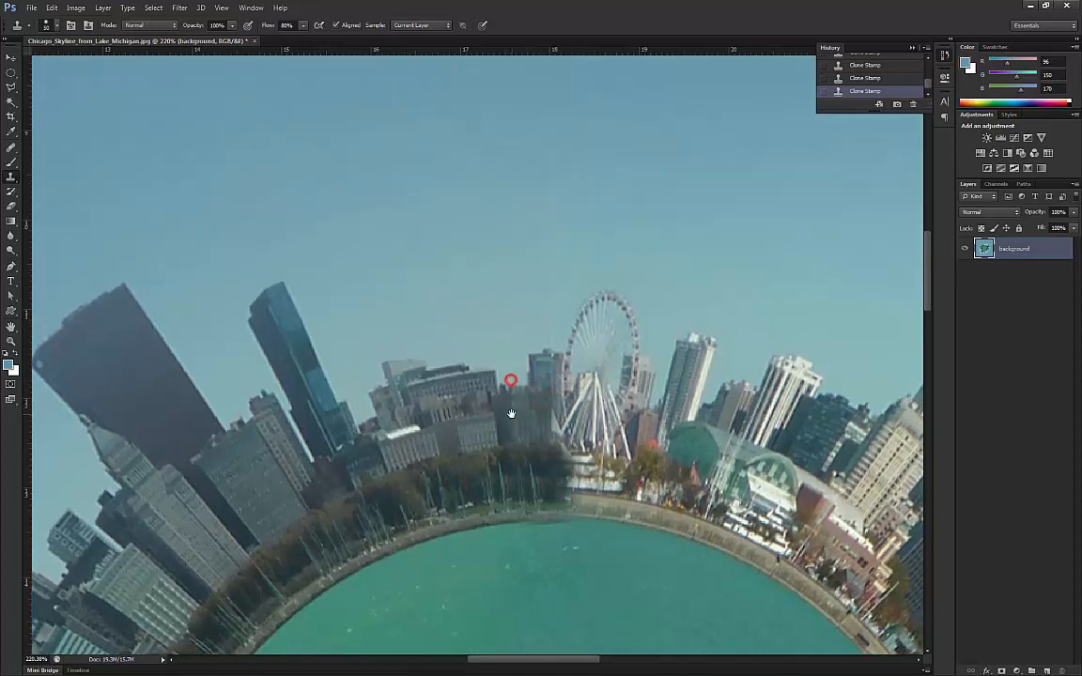
pyautogui.keyDown('alt'); pyautogui.click(529, 322); pyautogui.keyUp('alt')
pyautogui.click(553, 322)
pyautogui.keyDown('alt'); pyautogui.click(506, 274); pyautogui.keyUp('alt')
pyautogui.click(553, 278)
pyautogui.moveTo(578, 264); pyautogui.dragTo(552, 345)
pyautogui.moveTo(533, 301)
pyautogui.mouseDown()
pyautogui.moveTo(594, 282)
pyautogui.moveTo(580, 335)
pyautogui.moveTo(618, 362)
pyautogui.moveTo(631, 308)
pyautogui.mouseUp()
pyautogui.scroll(-5, 631, 308)
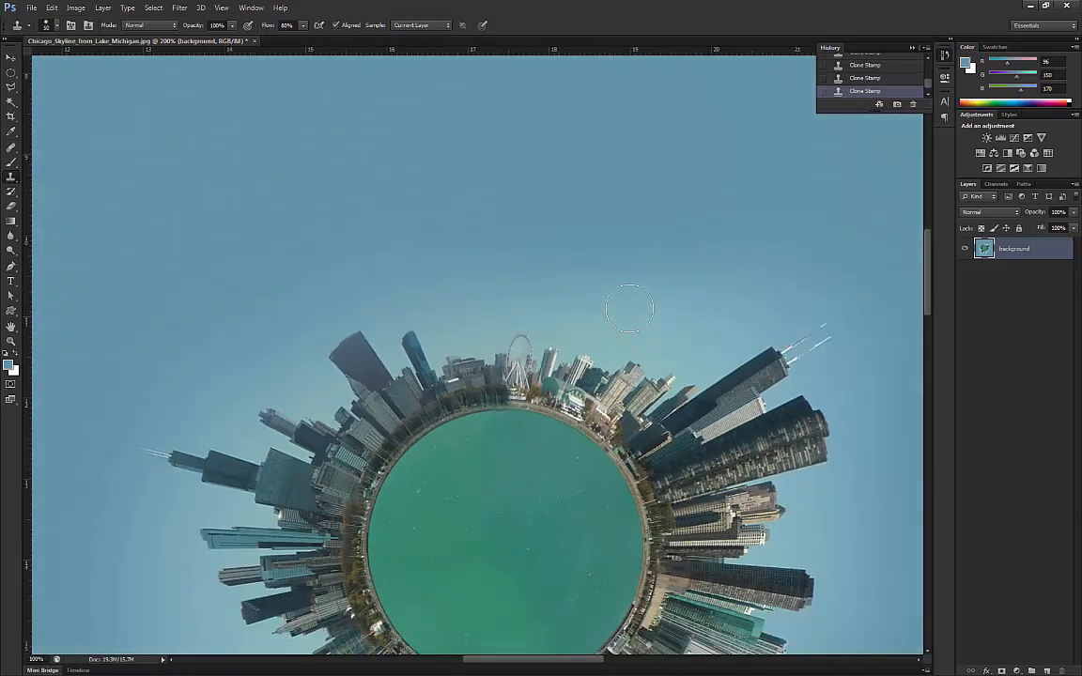
pyautogui.scroll(-1, 631, 308)
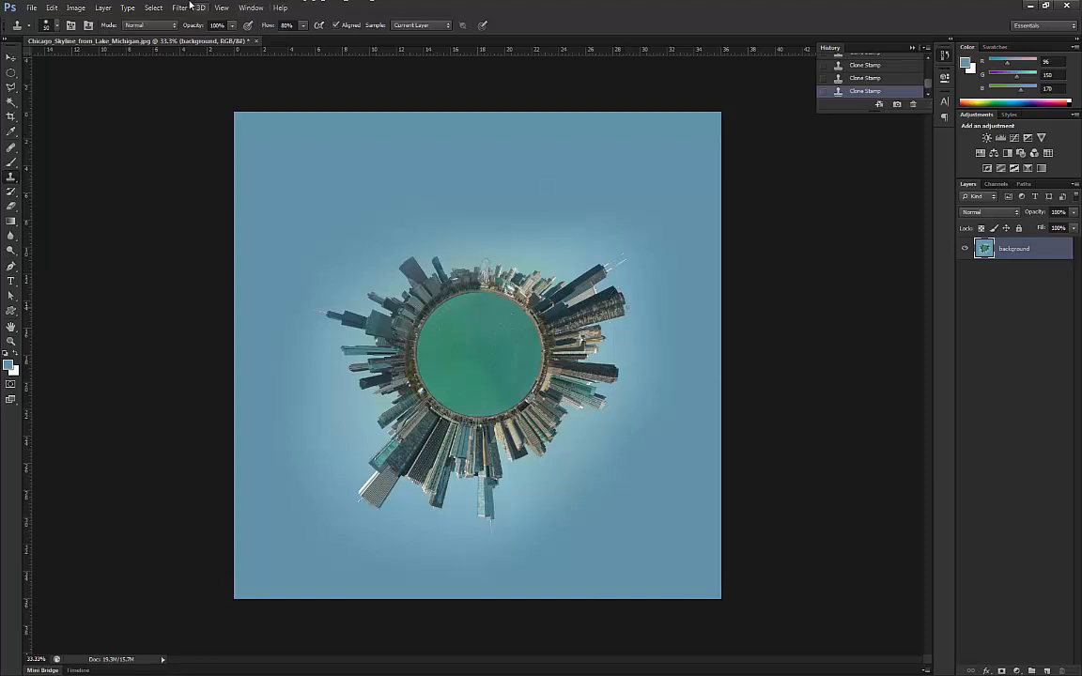
# Save the image in Photoshop format as Chicago_Skyline_from_Lake_Michigan.psd in the project files folder
pyautogui.click(32, 7)
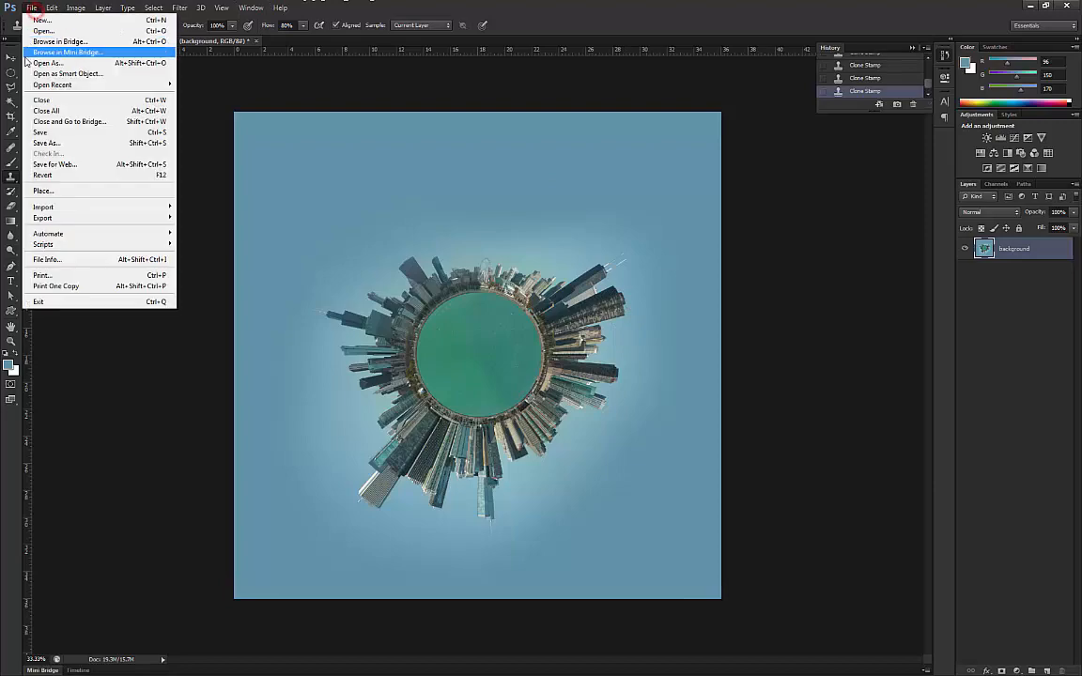
pyautogui.click(38, 128)
pyautogui.click(677, 447)
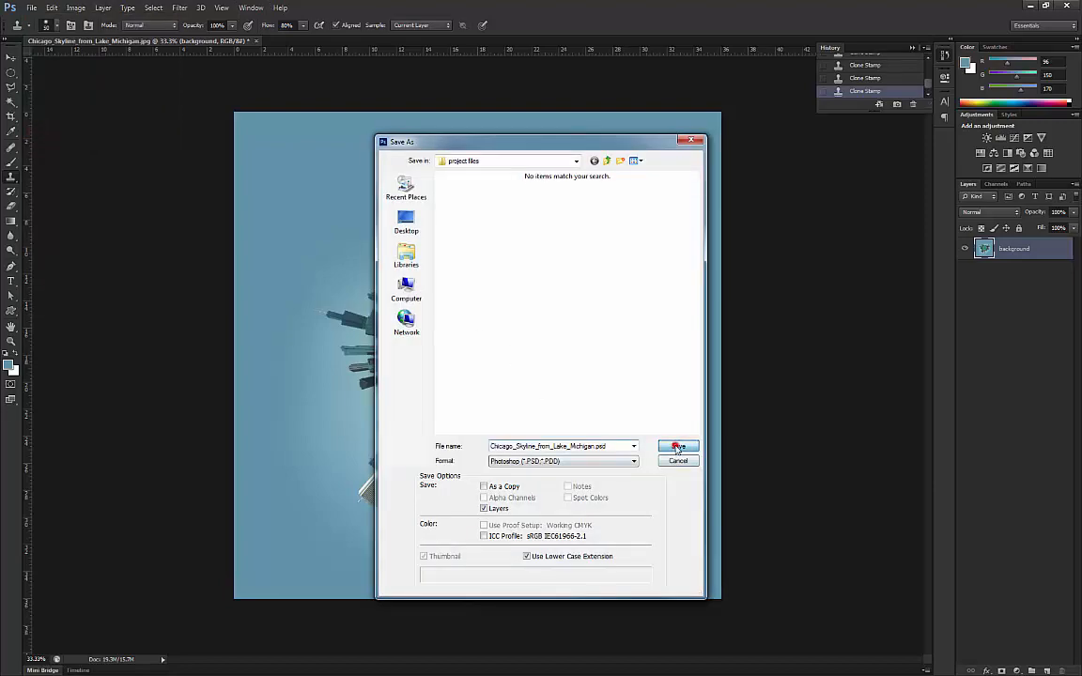